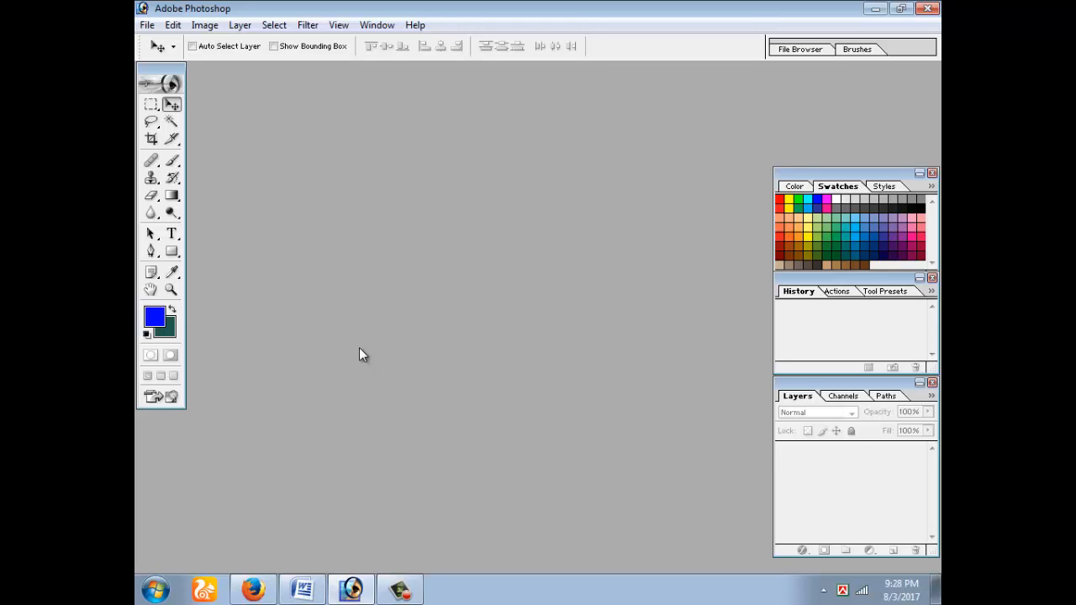
Switch to Firefox and look through the National Training Academy channel's uploaded videos on YouTube.
left_click(252, 589)
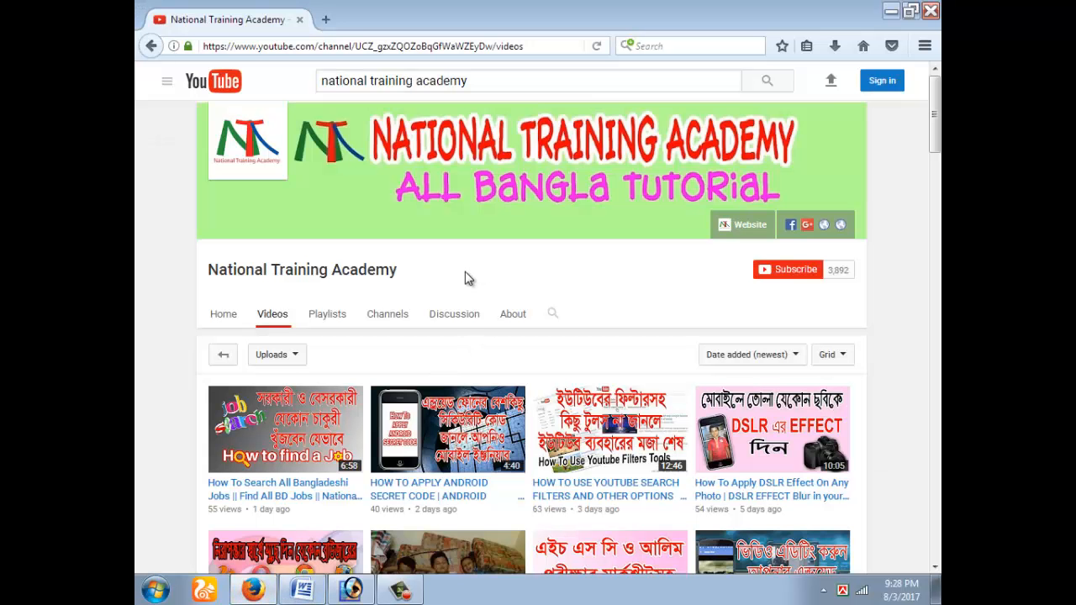
scroll(426, 288, "down", 10)
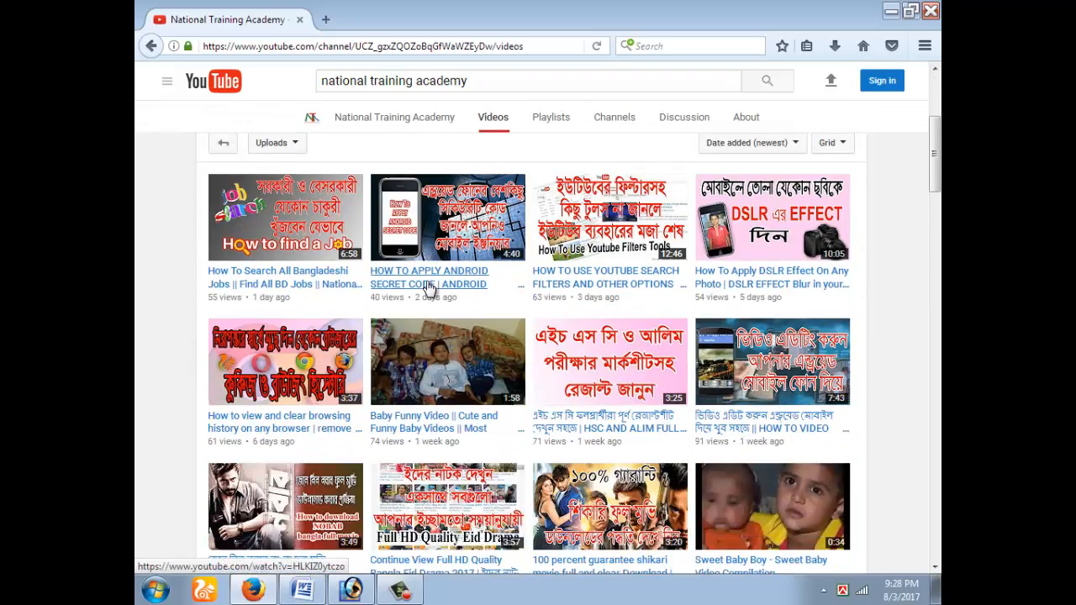
scroll(434, 351, "down", 15)
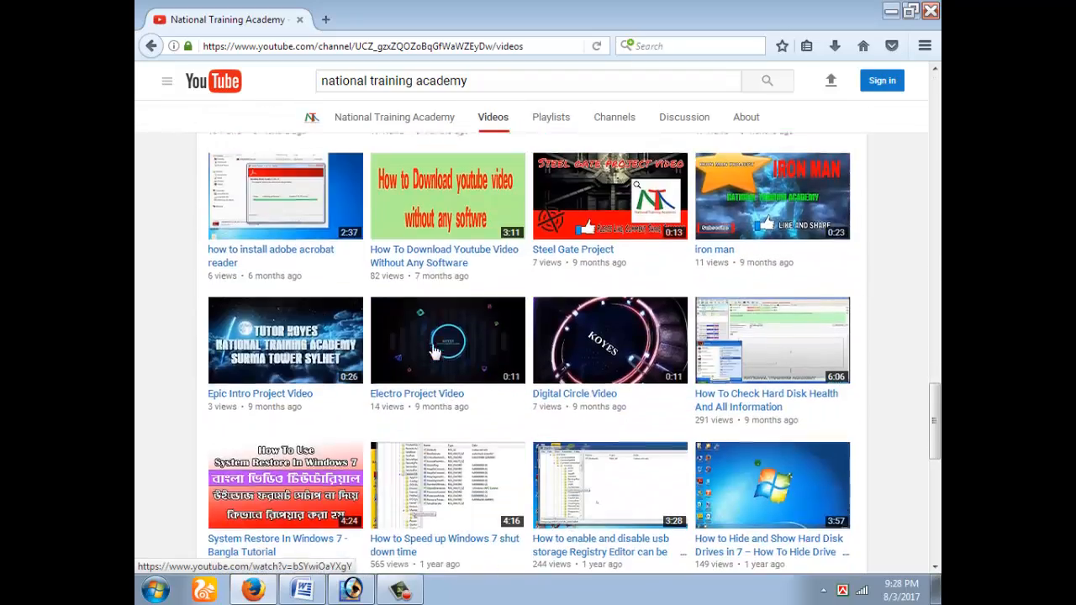
scroll(435, 351, "up", 20)
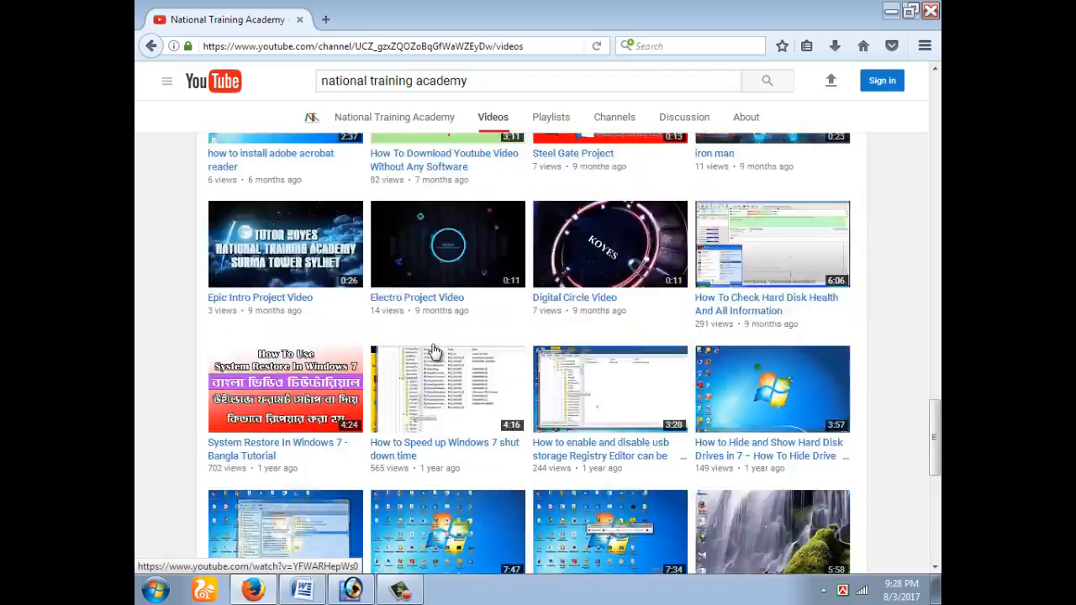
scroll(428, 361, "up", 3)
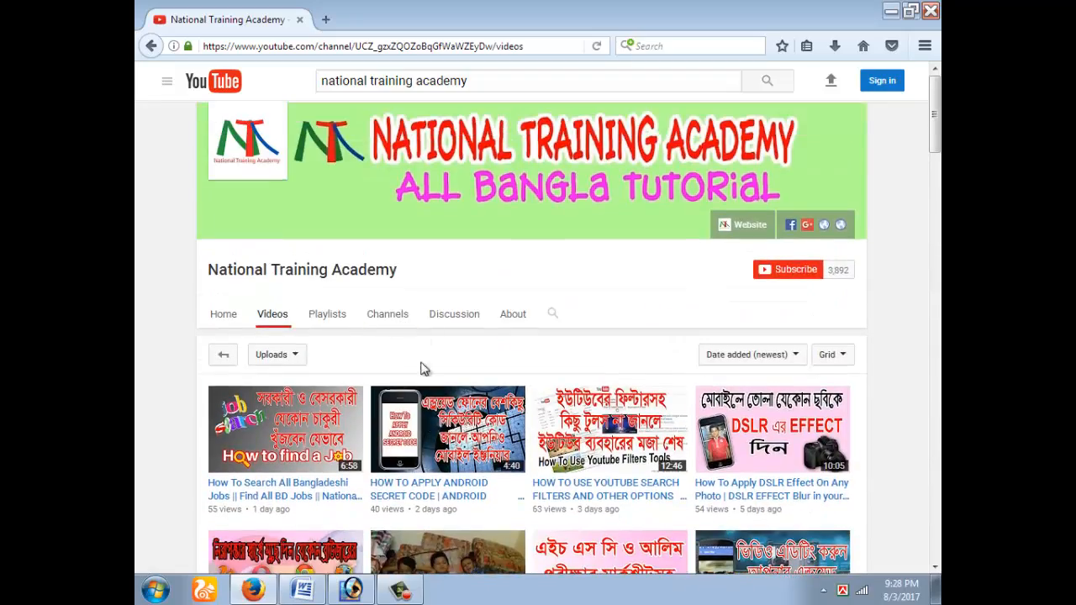
Switch to Photoshop, open pexels-photo-114411.jpeg from the Downloads folder and start the Liquify filter on it.
left_click(351, 590)
left_click(147, 25)
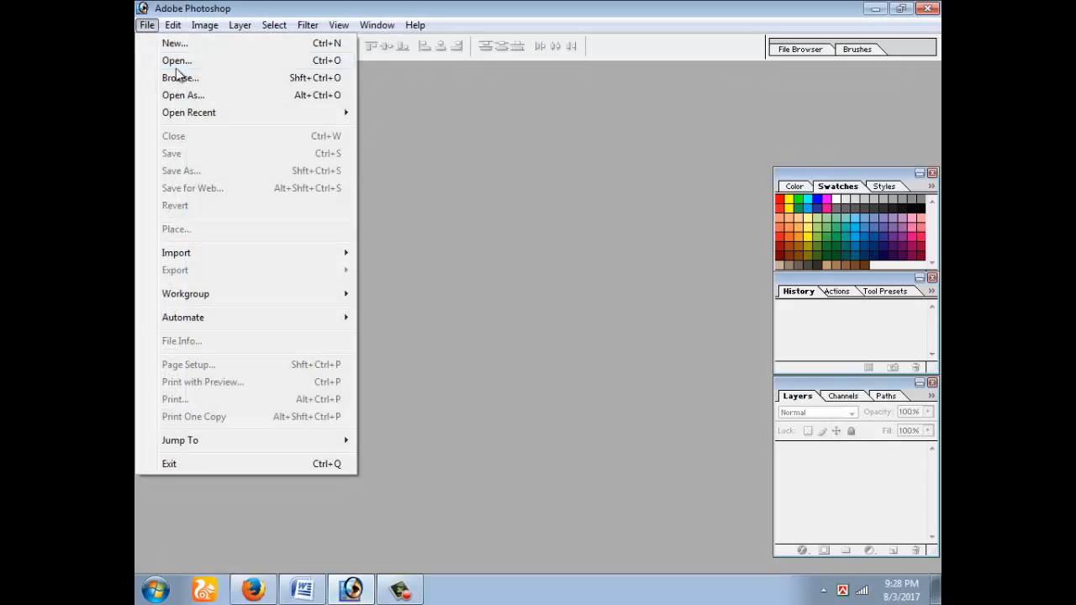
left_click(192, 63)
left_click(514, 186)
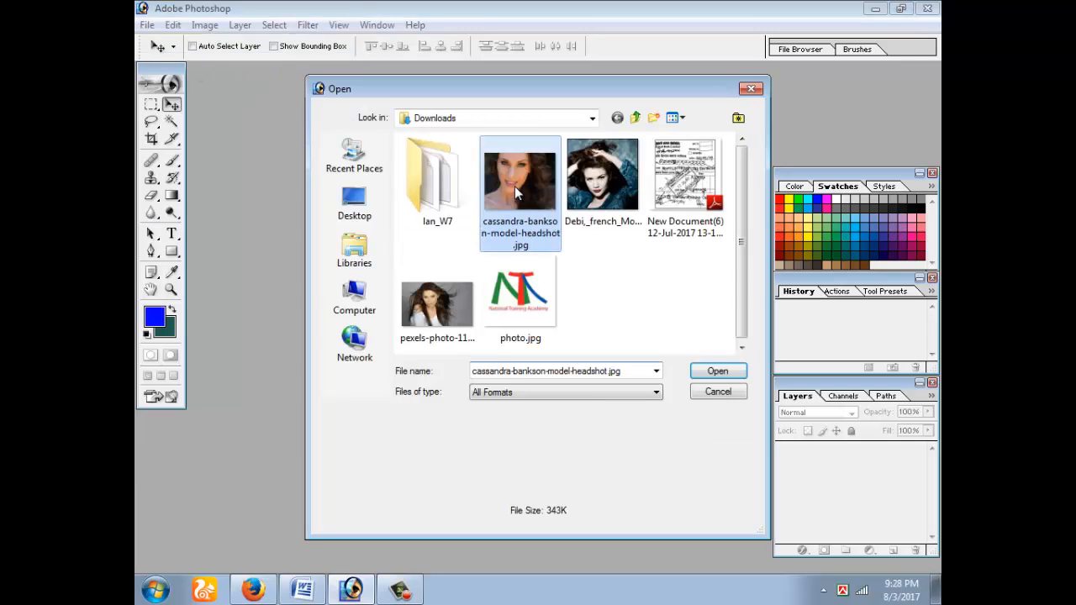
left_click(434, 318)
double_click(434, 315)
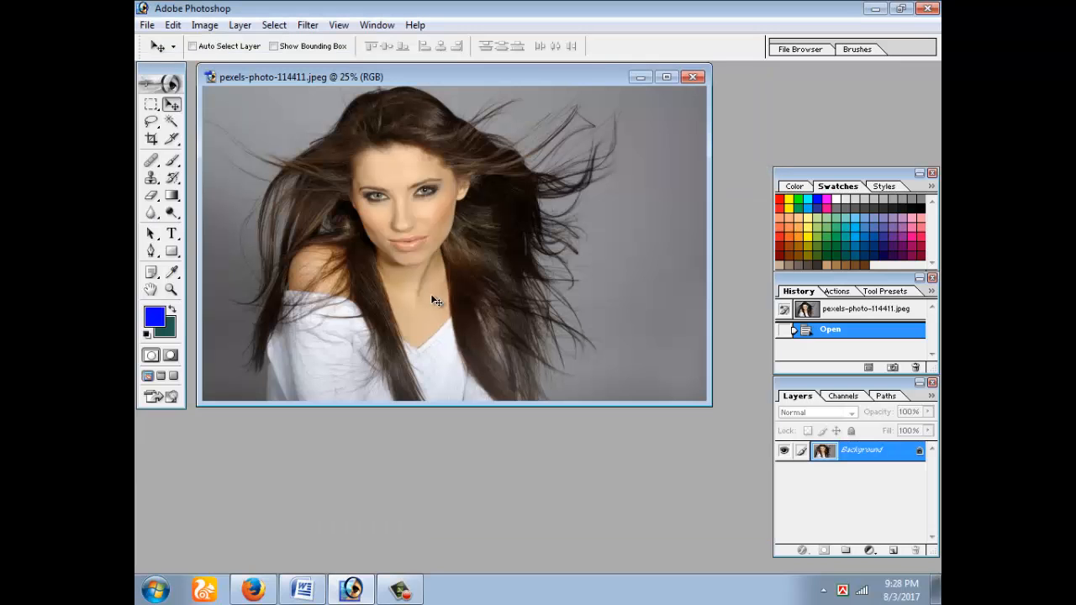
mouse_move(400, 75)
left_mouse_down()
mouse_move(454, 153)
mouse_move(417, 80)
left_mouse_up()
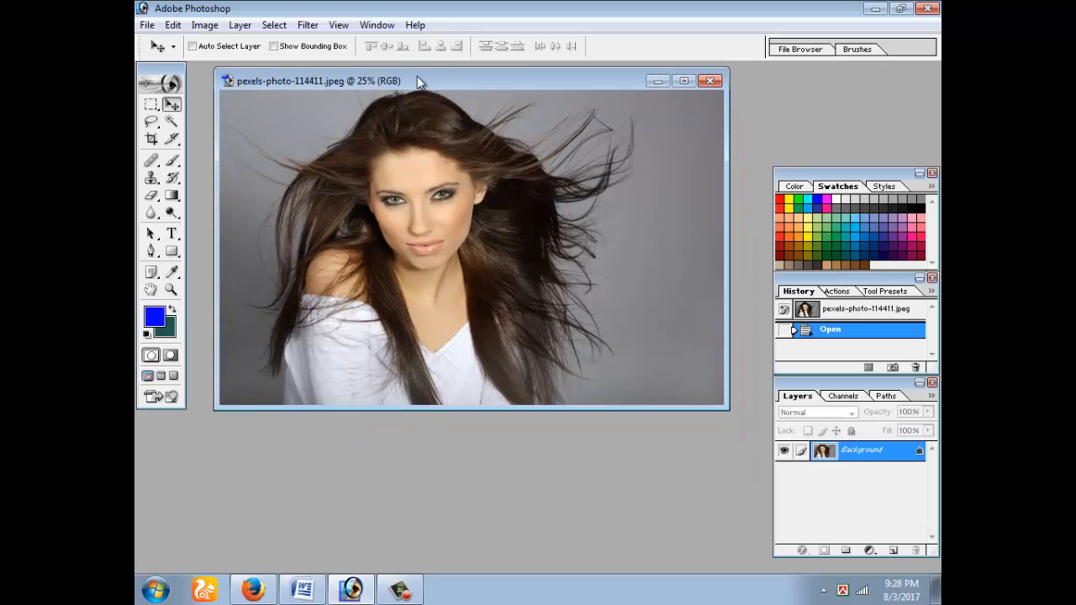
left_click(307, 25)
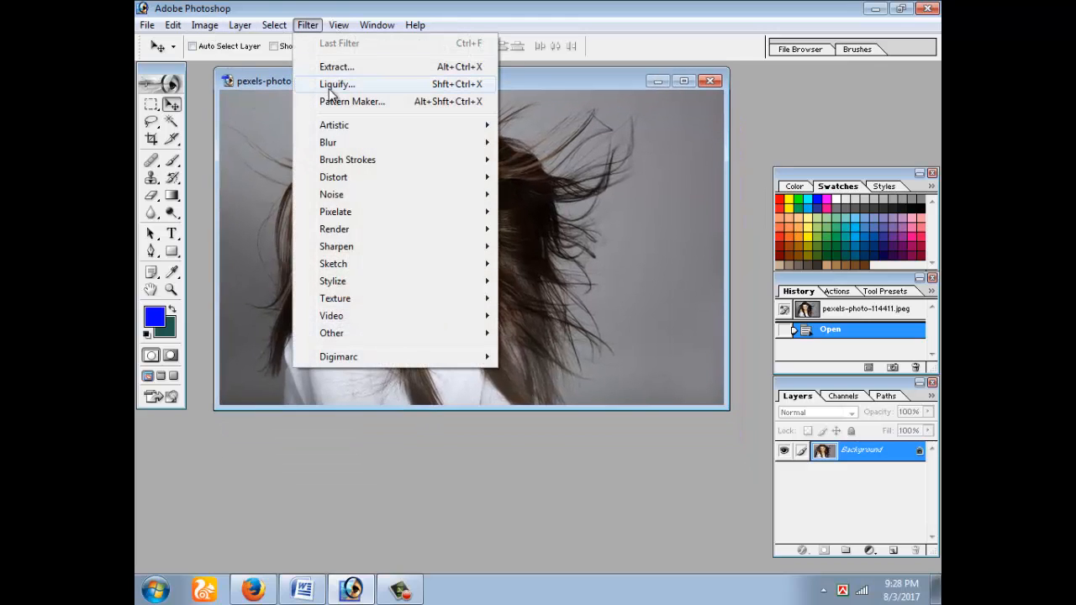
left_click(332, 88)
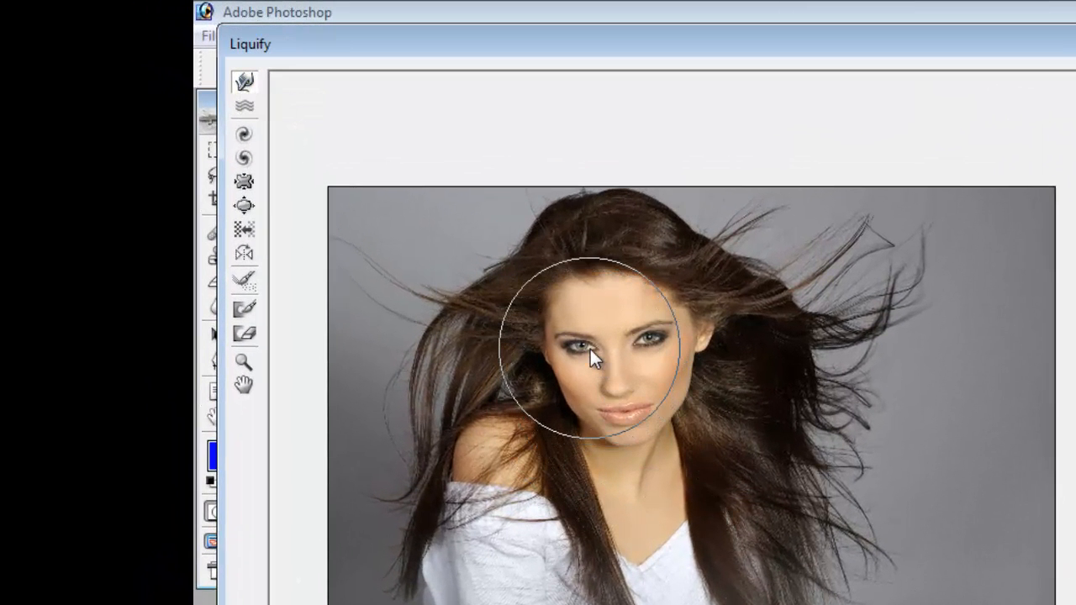
Try to warp the woman's eyes, nose and mouth with the large brush, and undo the distortions.
mouse_move(590, 349)
left_mouse_down()
mouse_move(565, 345)
mouse_move(647, 350)
mouse_move(678, 335)
mouse_move(589, 357)
mouse_move(603, 359)
mouse_move(628, 408)
mouse_move(636, 446)
mouse_move(628, 422)
left_mouse_up()
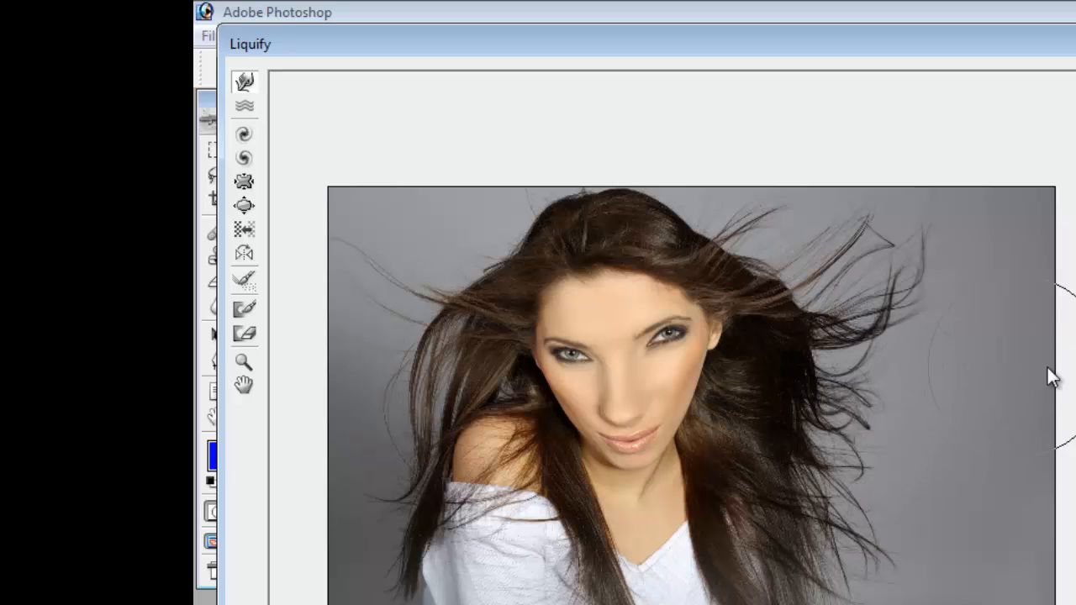
mouse_move(617, 407)
left_mouse_down()
mouse_move(630, 379)
mouse_move(623, 384)
left_mouse_up()
key("ctrl+alt+z")
key("ctrl+alt+z")
key("ctrl+alt+z")
key("ctrl+alt+z")
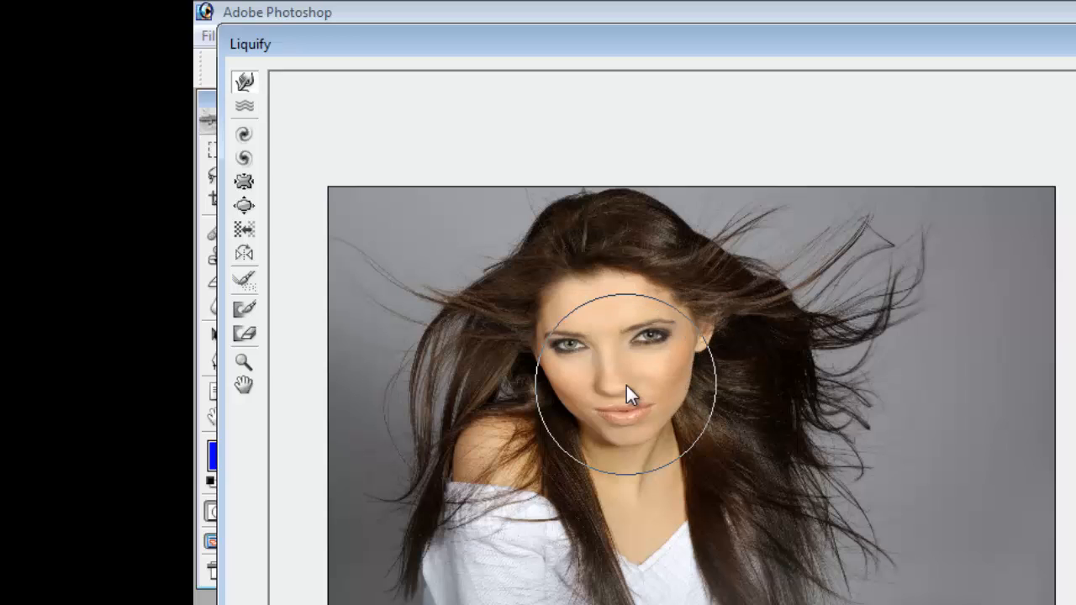
key("ctrl+alt+z")
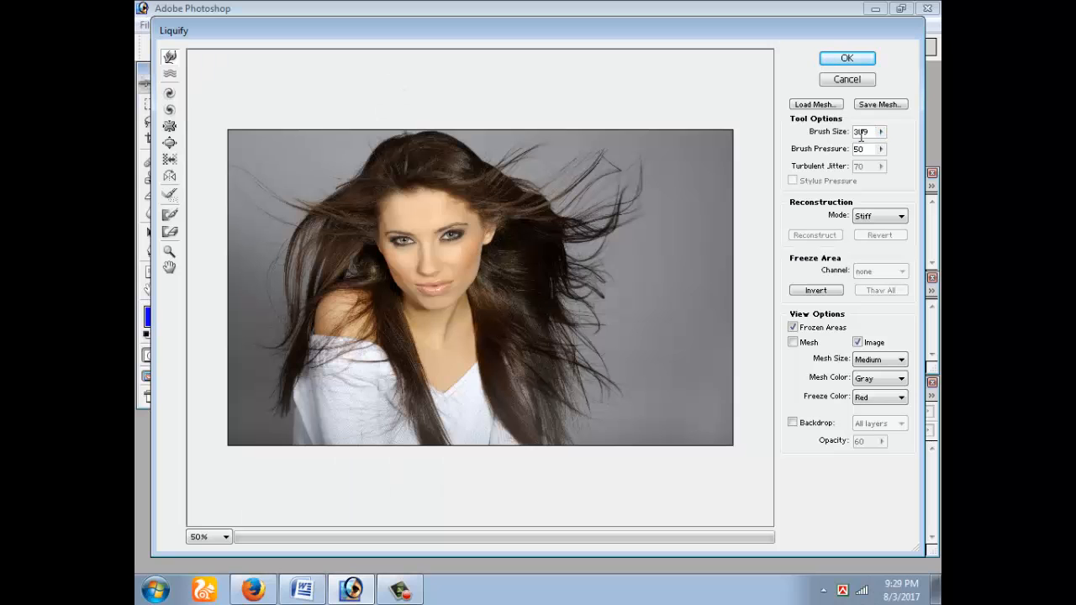
Try to warp the eye on the photo's right side with a brush size of 55, and undo it.
left_click(880, 132)
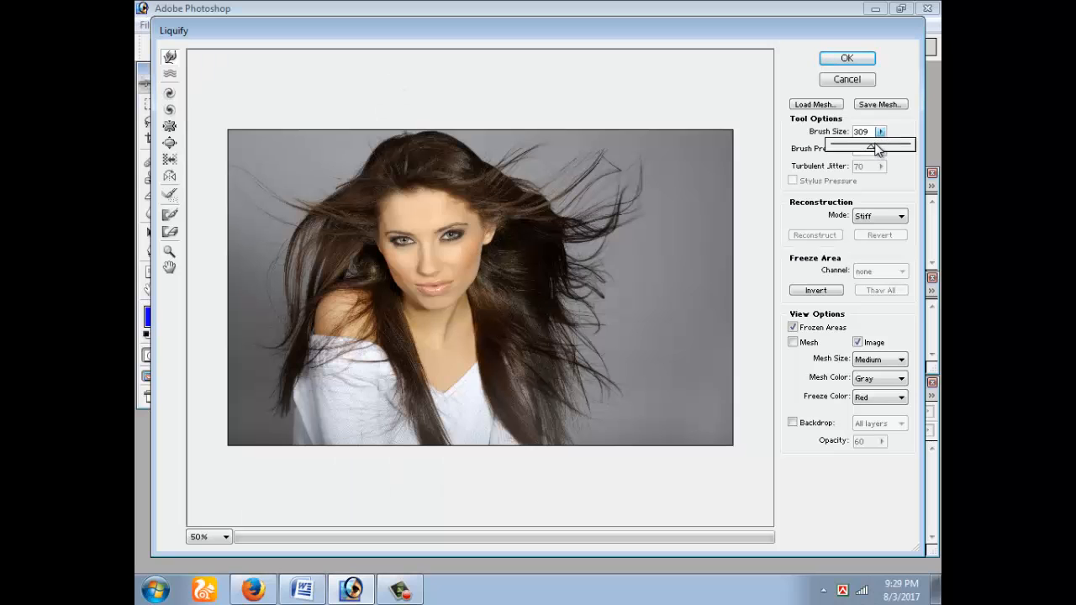
left_click_drag(874, 150, 835, 146)
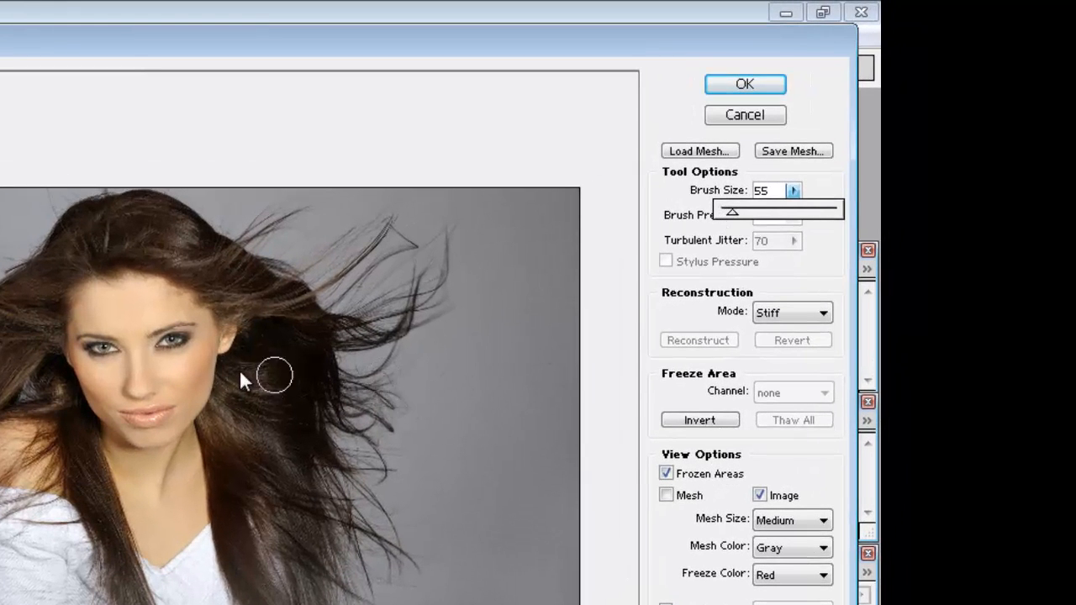
left_click_drag(161, 340, 173, 346)
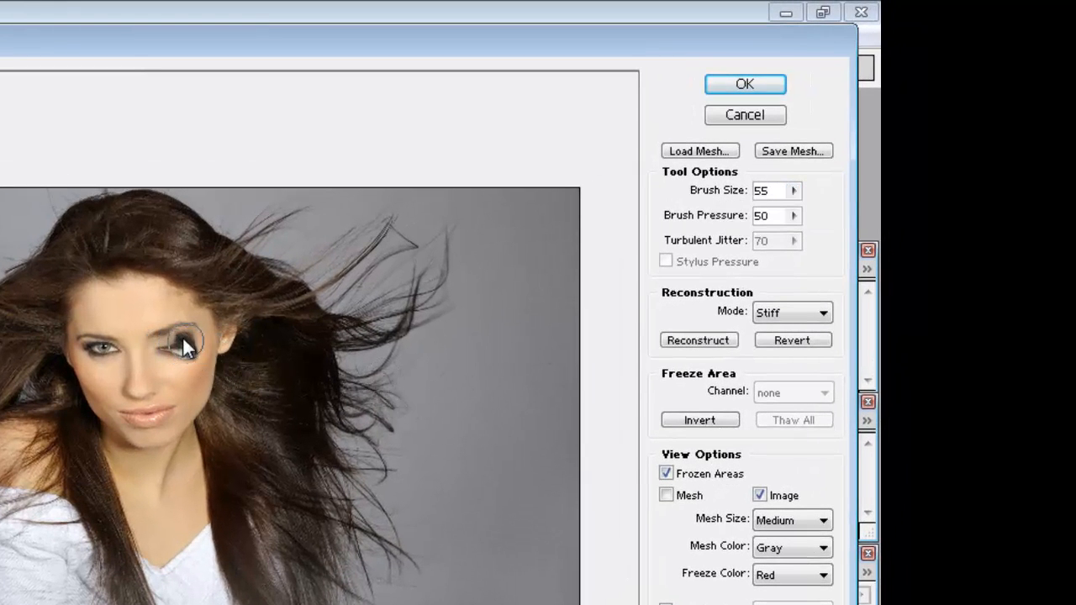
key("alt")
key("ctrl+alt+z")
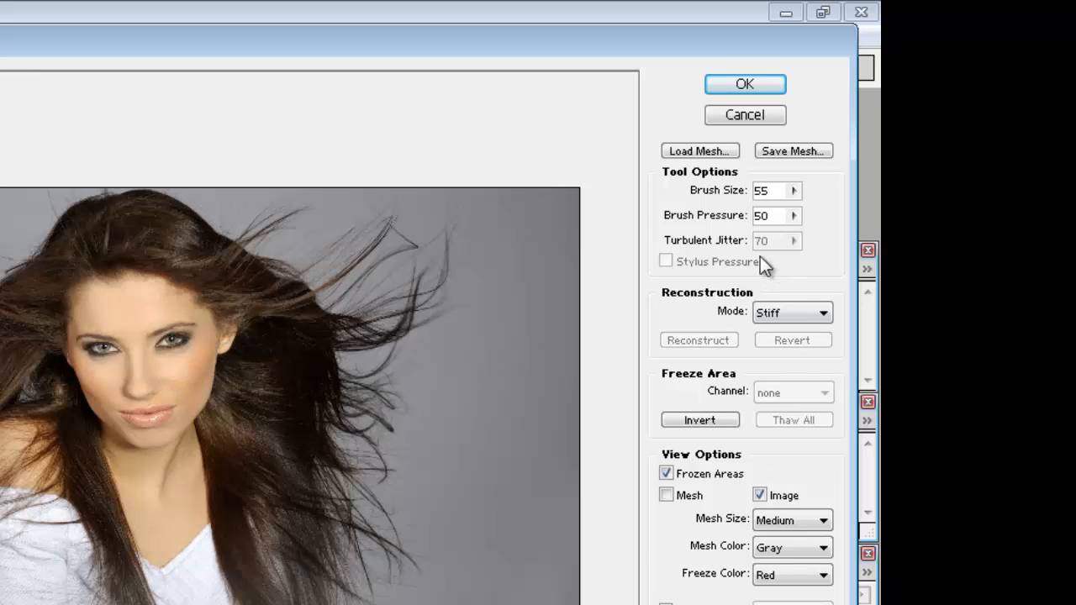
Set the Liquify brush size to 188.
left_click(793, 190)
left_click_drag(747, 216, 758, 217)
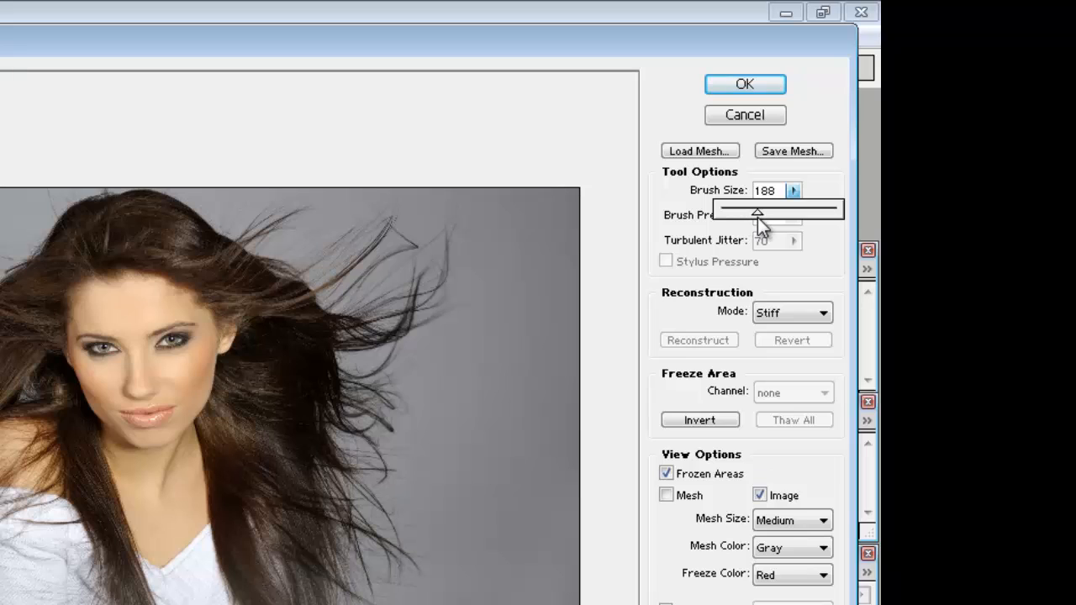
Try to pull the eye on the photo's right side downward with the warp brush, and undo it.
left_click(184, 348)
mouse_move(184, 347)
left_mouse_down()
mouse_move(188, 356)
mouse_move(175, 362)
mouse_move(185, 361)
left_mouse_up()
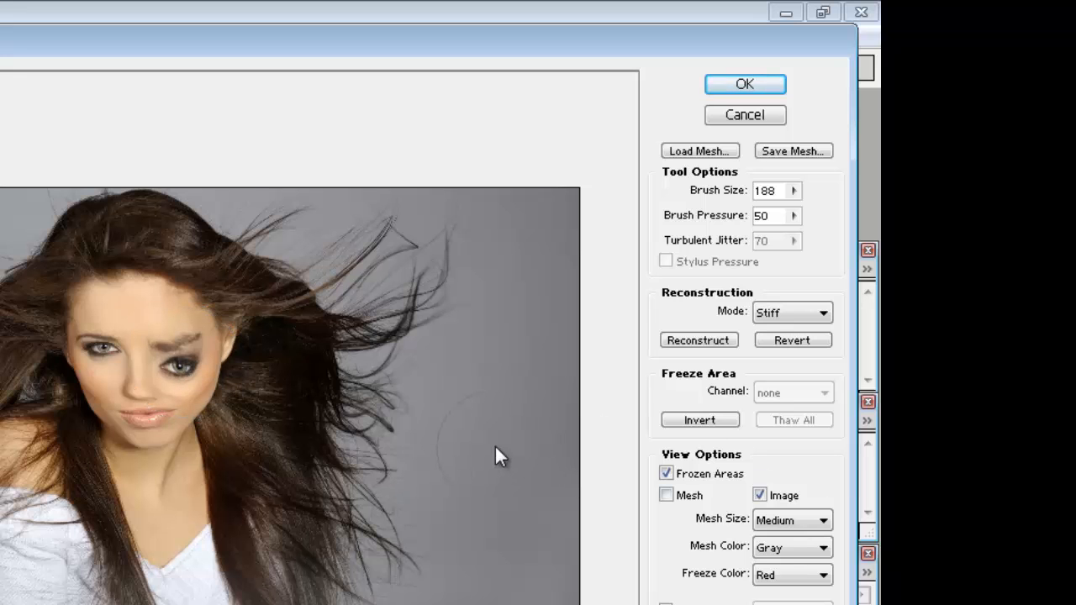
key("ctrl+alt+z")
key("ctrl+alt+z")
key("ctrl+alt+z")
key("ctrl+alt+z")
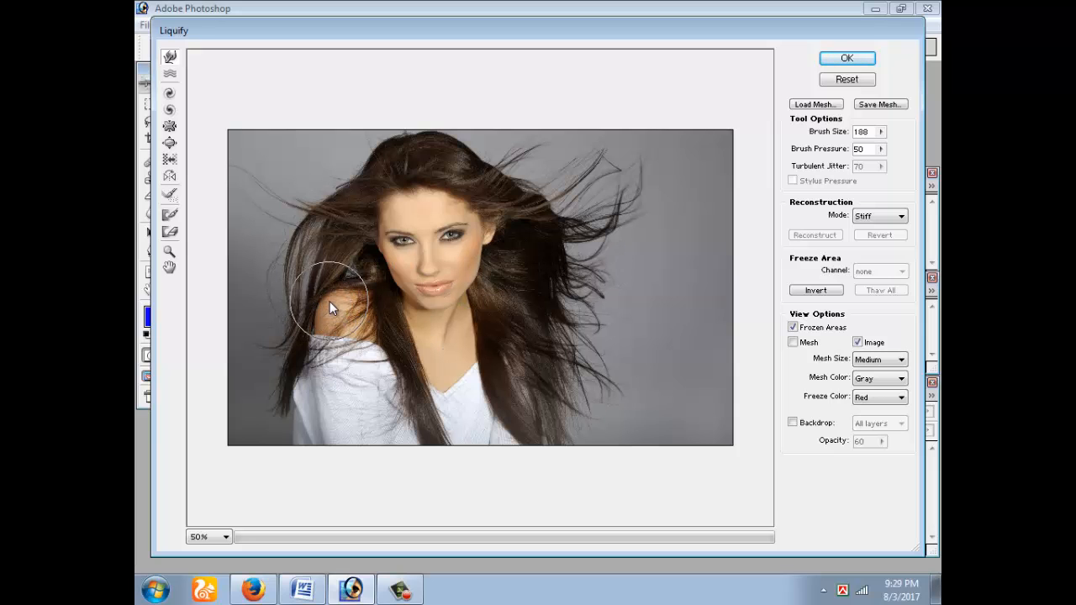
Push the loose hair strands on the photo's left side inward and down along the head and shoulder.
left_click_drag(329, 301, 317, 269)
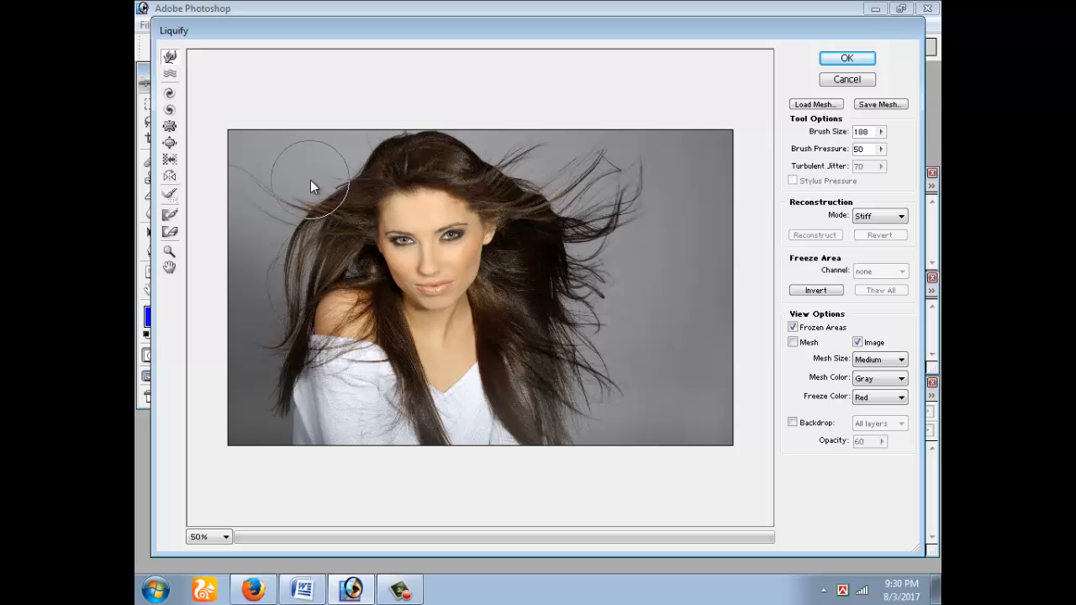
left_click_drag(314, 179, 313, 181)
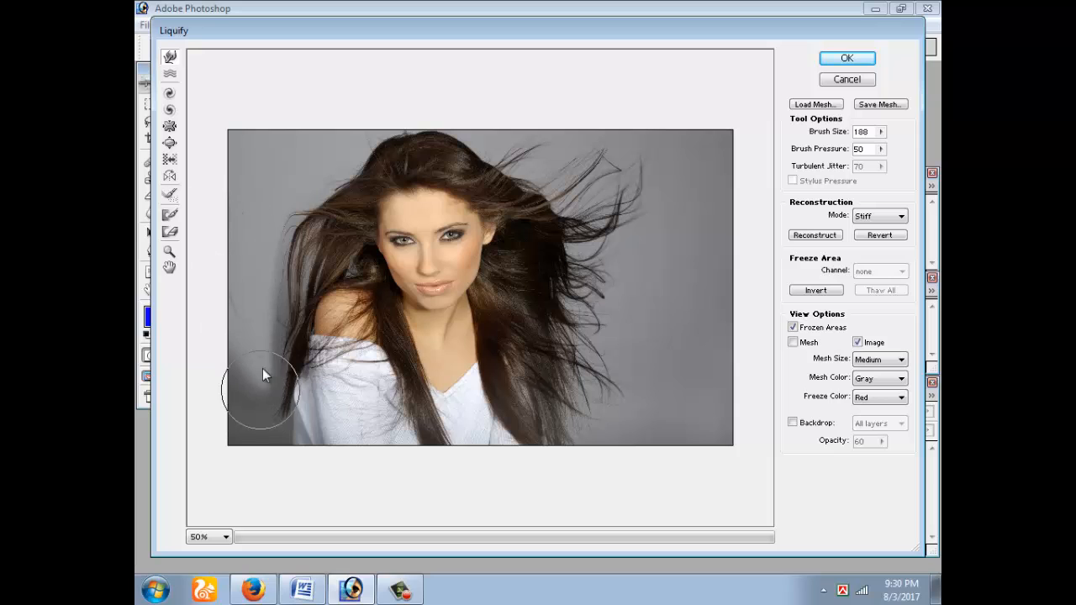
mouse_move(227, 240)
left_mouse_down()
mouse_move(251, 433)
mouse_move(245, 304)
mouse_move(256, 493)
left_mouse_up()
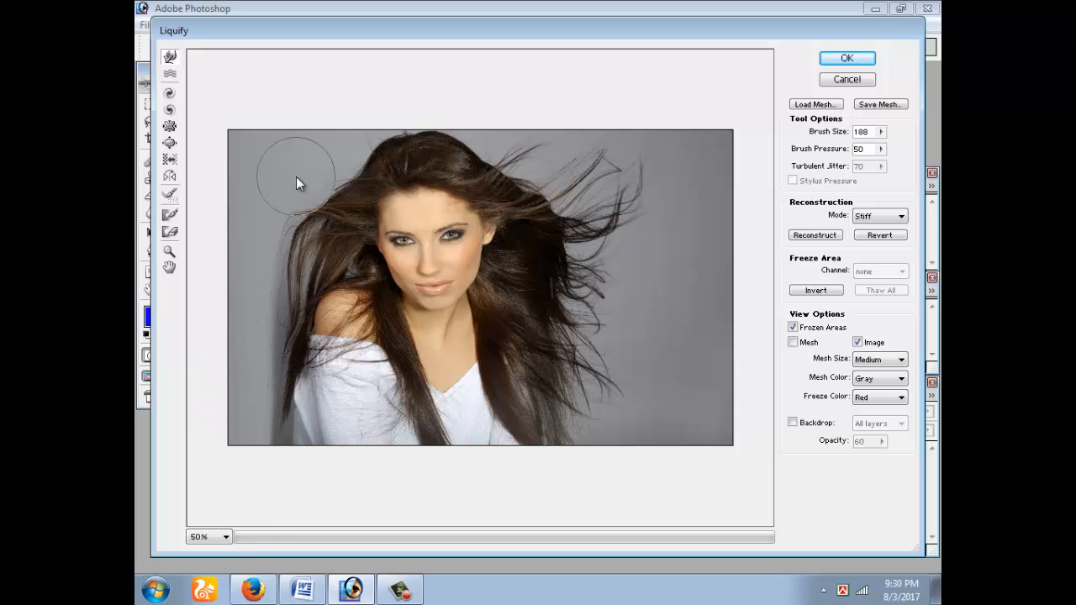
mouse_move(305, 157)
left_mouse_down()
mouse_move(294, 220)
mouse_move(331, 173)
mouse_move(293, 313)
mouse_move(293, 181)
mouse_move(278, 372)
mouse_move(267, 330)
mouse_move(253, 417)
mouse_move(256, 333)
mouse_move(258, 406)
mouse_move(282, 329)
mouse_move(270, 422)
left_mouse_up()
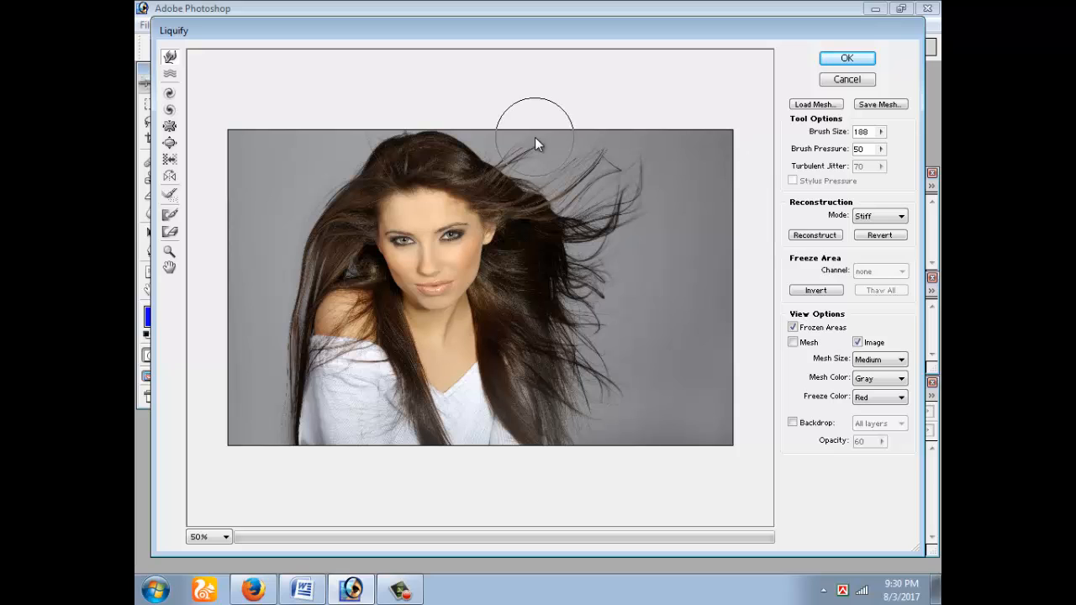
Warp the flyaway strands on the photo's right side downward, reducing the brush size to 121 for the last stroke.
mouse_move(535, 137)
left_mouse_down()
mouse_move(573, 211)
mouse_move(521, 144)
mouse_move(577, 223)
mouse_move(524, 136)
mouse_move(561, 197)
mouse_move(508, 165)
mouse_move(553, 230)
mouse_move(515, 146)
mouse_move(580, 259)
mouse_move(580, 153)
mouse_move(665, 305)
mouse_move(587, 174)
mouse_move(652, 288)
mouse_move(613, 160)
mouse_move(685, 344)
mouse_move(576, 152)
mouse_move(686, 308)
mouse_move(600, 141)
mouse_move(700, 320)
mouse_move(570, 155)
mouse_move(672, 286)
mouse_move(586, 135)
mouse_move(727, 378)
mouse_move(595, 145)
mouse_move(696, 344)
mouse_move(613, 176)
mouse_move(693, 359)
mouse_move(548, 162)
mouse_move(697, 359)
mouse_move(604, 184)
mouse_move(642, 199)
mouse_move(725, 431)
mouse_move(678, 173)
mouse_move(734, 406)
mouse_move(658, 146)
left_mouse_up()
mouse_move(704, 311)
left_mouse_down()
mouse_move(617, 384)
mouse_move(641, 220)
mouse_move(617, 188)
mouse_move(639, 525)
mouse_move(665, 299)
mouse_move(653, 408)
mouse_move(687, 370)
left_mouse_up()
left_click_drag(880, 131, 866, 150)
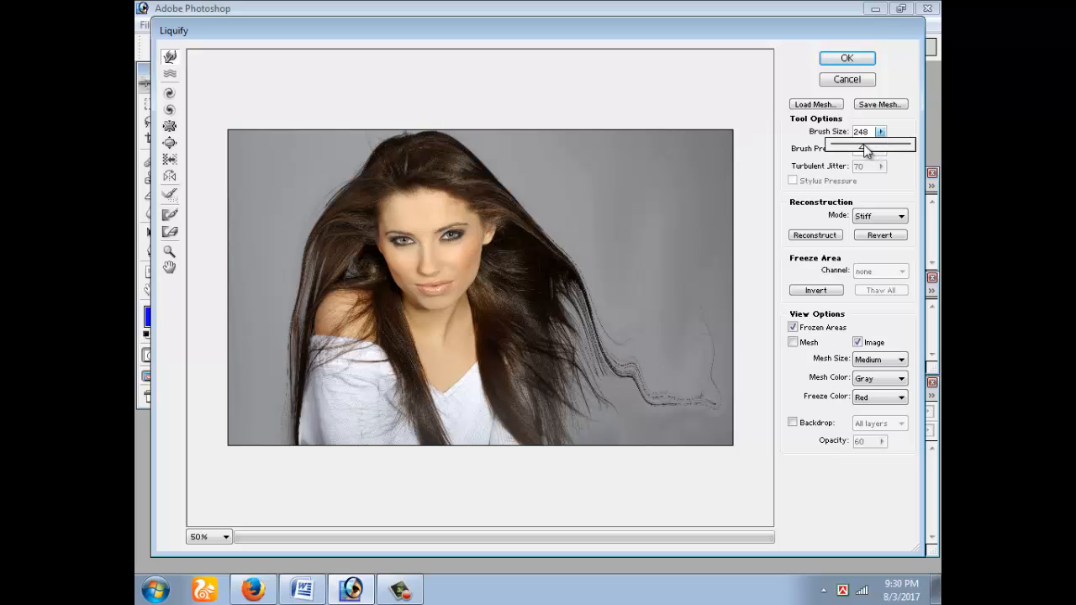
left_click_drag(612, 216, 711, 520)
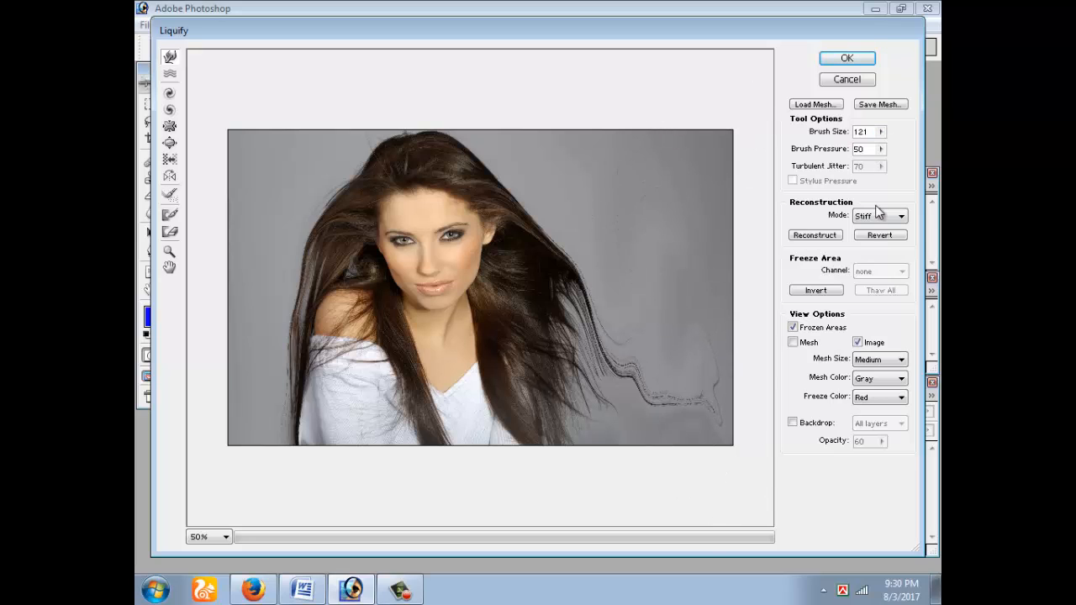
Set the brush size to 321 and push the remaining strands on the photo's right side down and in against the hair.
left_click(880, 131)
left_click_drag(850, 154, 874, 149)
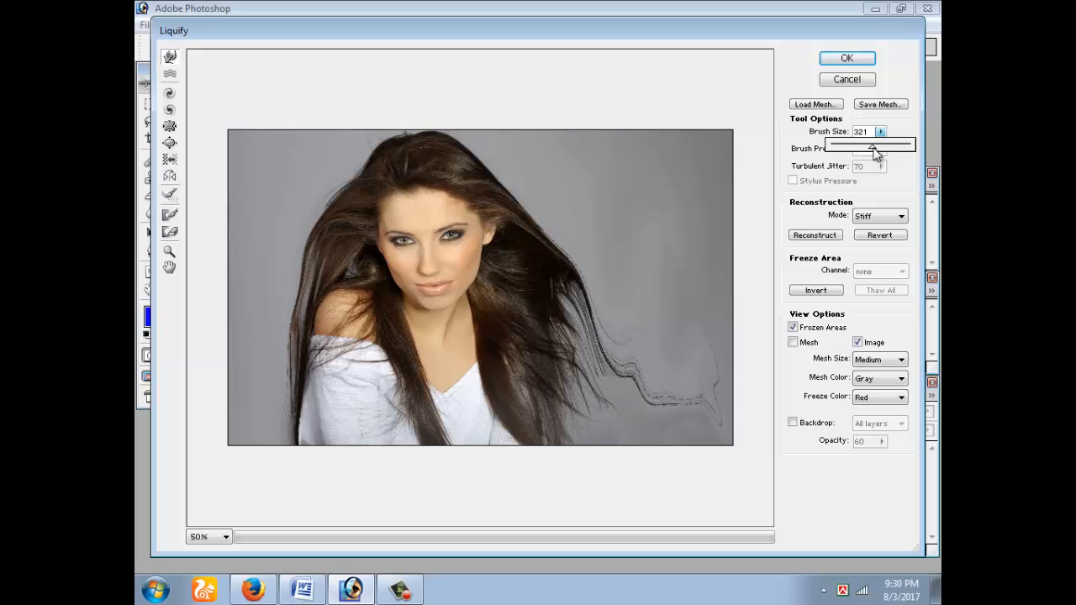
left_click_drag(679, 377, 636, 477)
left_click_drag(615, 241, 638, 520)
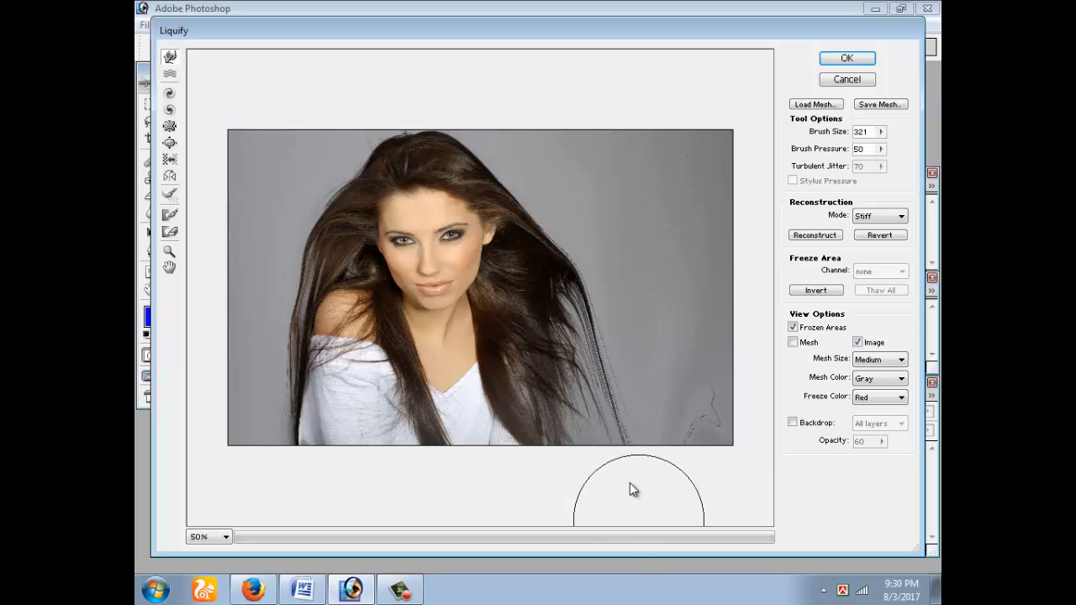
left_click_drag(656, 292, 632, 421)
mouse_move(584, 237)
left_mouse_down()
mouse_move(578, 405)
mouse_move(592, 283)
mouse_move(552, 432)
mouse_move(574, 403)
mouse_move(585, 503)
mouse_move(603, 408)
mouse_move(583, 544)
left_mouse_up()
mouse_move(693, 399)
left_mouse_down()
mouse_move(703, 571)
mouse_move(756, 585)
left_mouse_up()
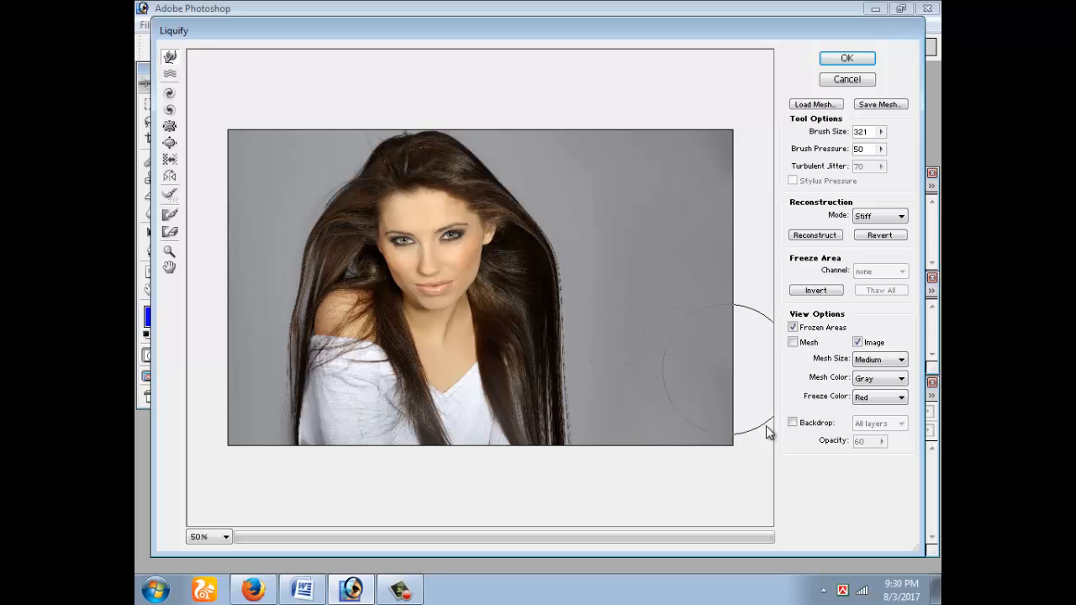
mouse_move(568, 282)
left_mouse_down()
mouse_move(561, 435)
mouse_move(547, 234)
mouse_move(541, 312)
left_mouse_up()
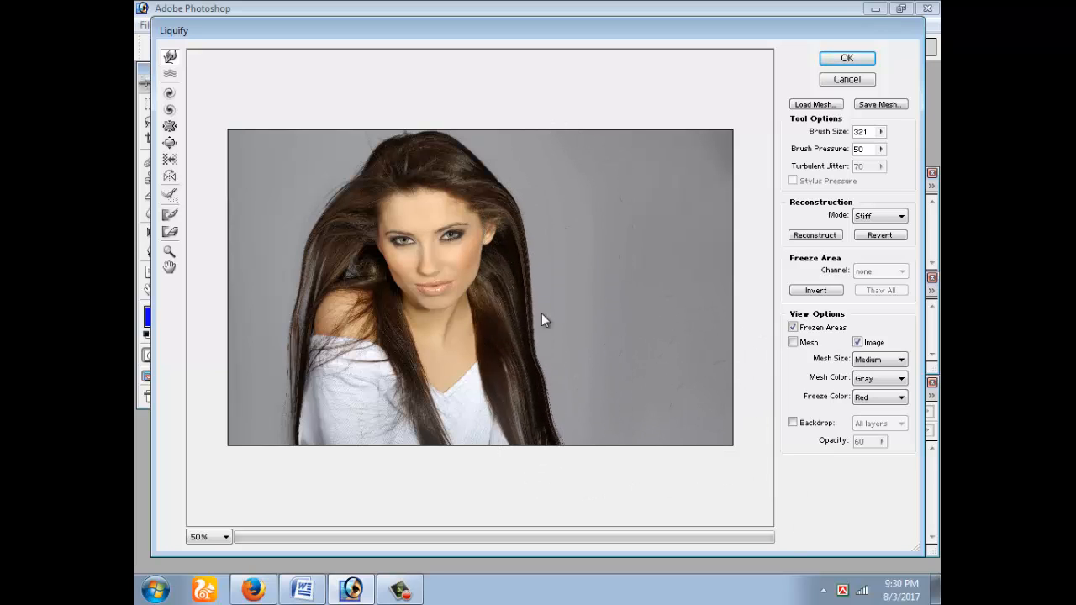
Try to push the hair edge beside the face on the photo's right side further, and undo the warping.
mouse_move(521, 188)
left_mouse_down()
mouse_move(541, 329)
mouse_move(537, 306)
left_mouse_up()
key("ctrl+alt+z")
key("ctrl+alt+z")
key("ctrl+alt+z")
key("ctrl+alt+z")
key("ctrl+alt+z")
key("ctrl+alt+z")
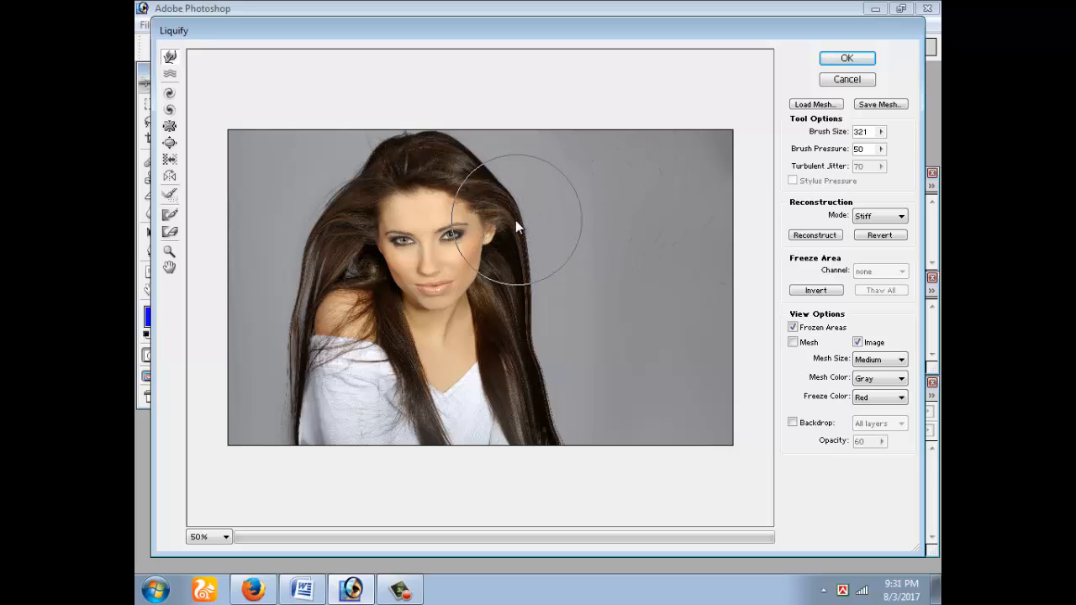
Set the brush size to 182 and push the hair outline on the photo's right side inward from temple to shoulder.
left_click_drag(880, 133, 856, 154)
left_click(544, 197)
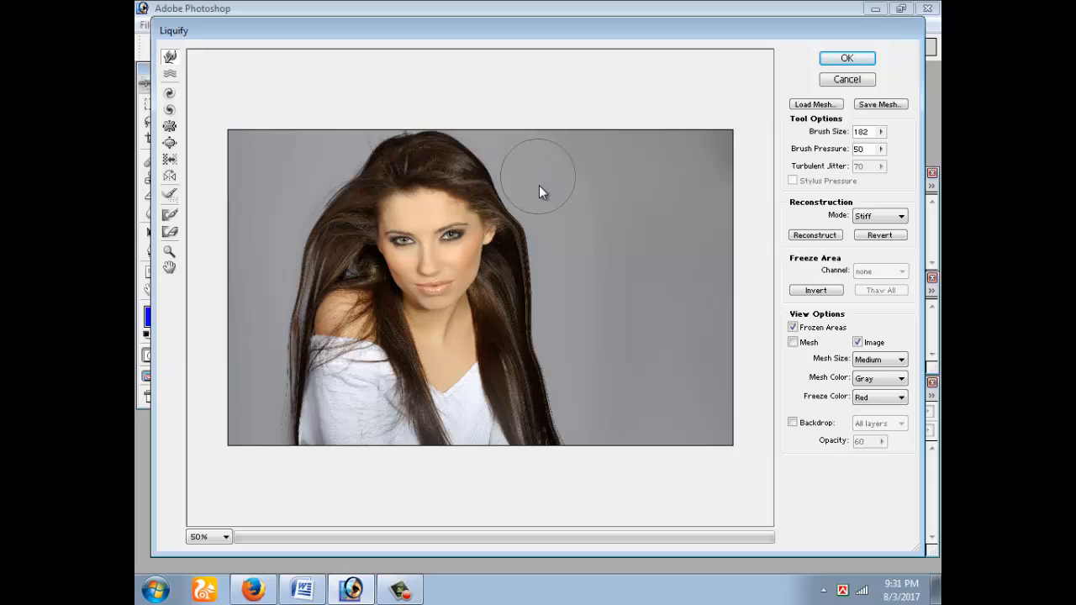
mouse_move(536, 206)
left_mouse_down()
mouse_move(555, 261)
mouse_move(543, 295)
left_mouse_up()
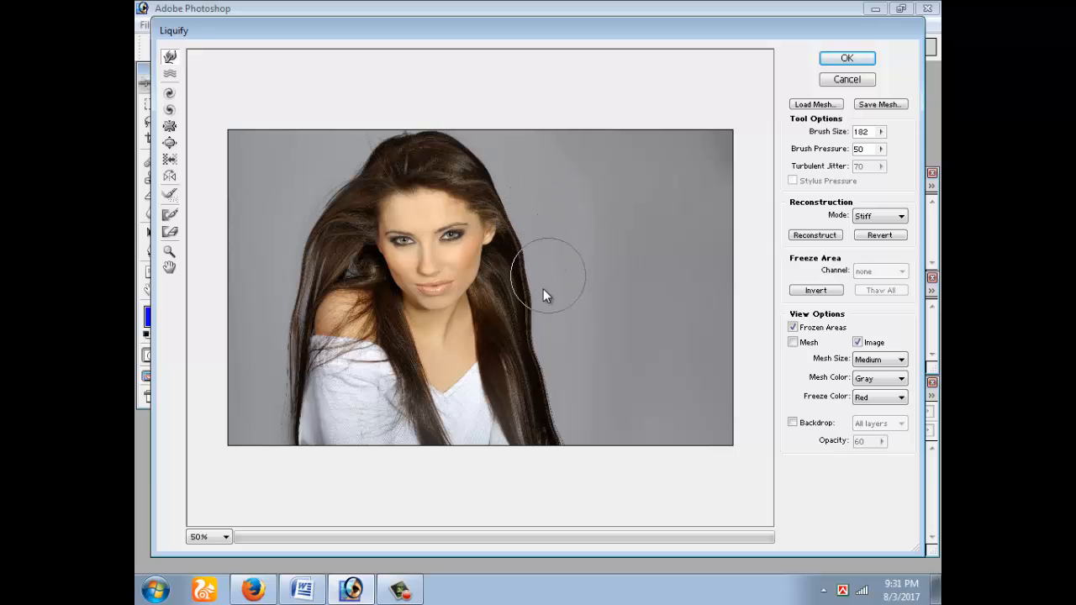
mouse_move(548, 226)
left_mouse_down()
mouse_move(543, 327)
mouse_move(544, 260)
mouse_move(542, 312)
left_mouse_up()
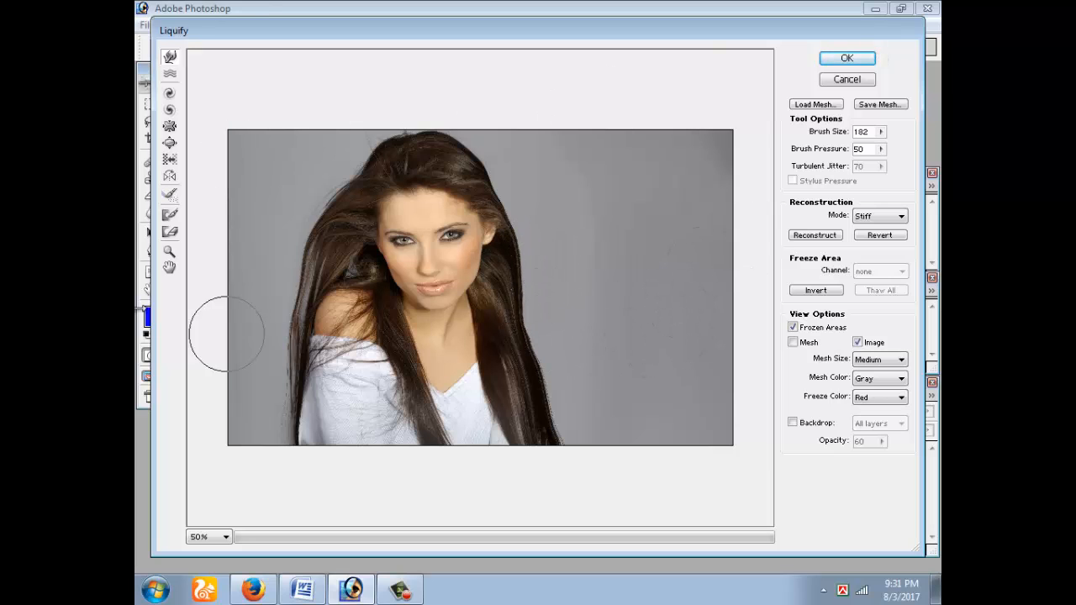
Try the Turbulence tool on the woman's eyes, nose and mouth, and undo the distortions.
left_click(169, 74)
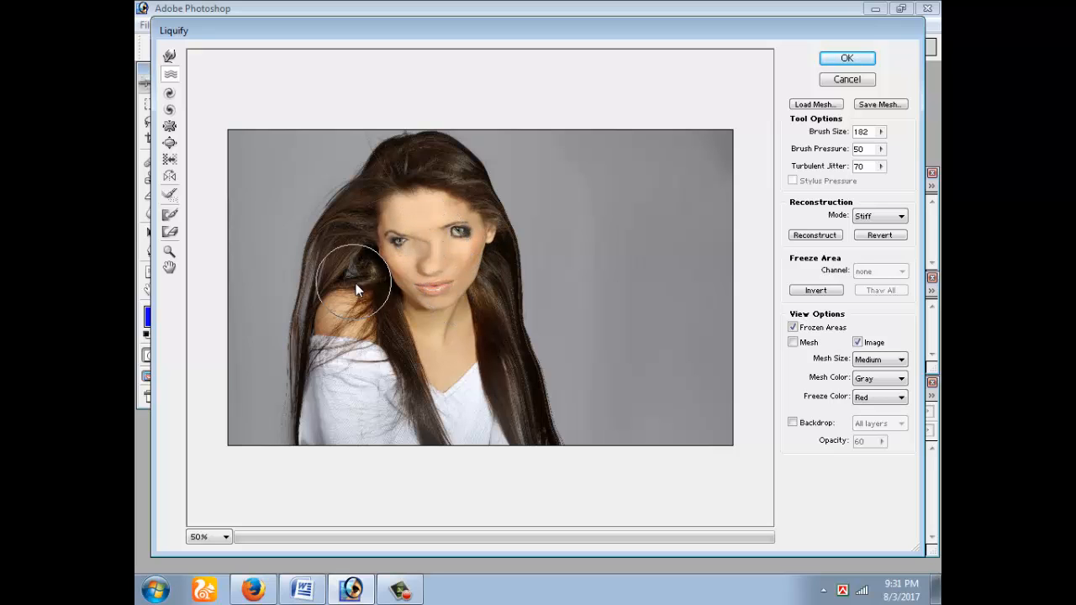
key("ctrl+alt+z")
mouse_move(429, 302)
left_mouse_down()
mouse_move(423, 271)
mouse_move(432, 299)
mouse_move(438, 275)
left_mouse_up()
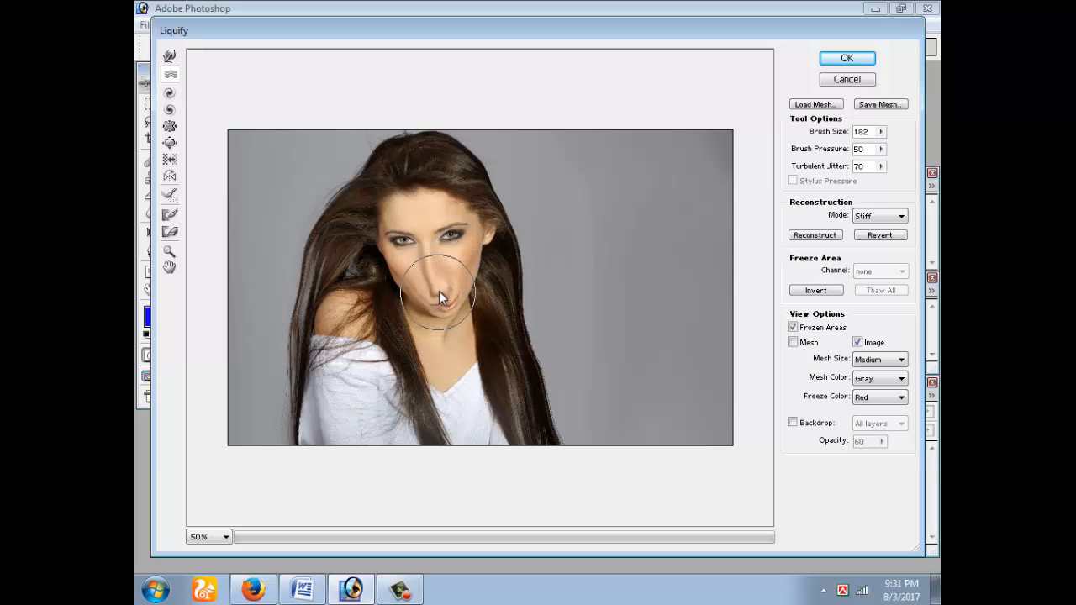
key("ctrl+alt+z")
key("ctrl+alt+z")
key("ctrl+alt+z")
key("ctrl+alt+z")
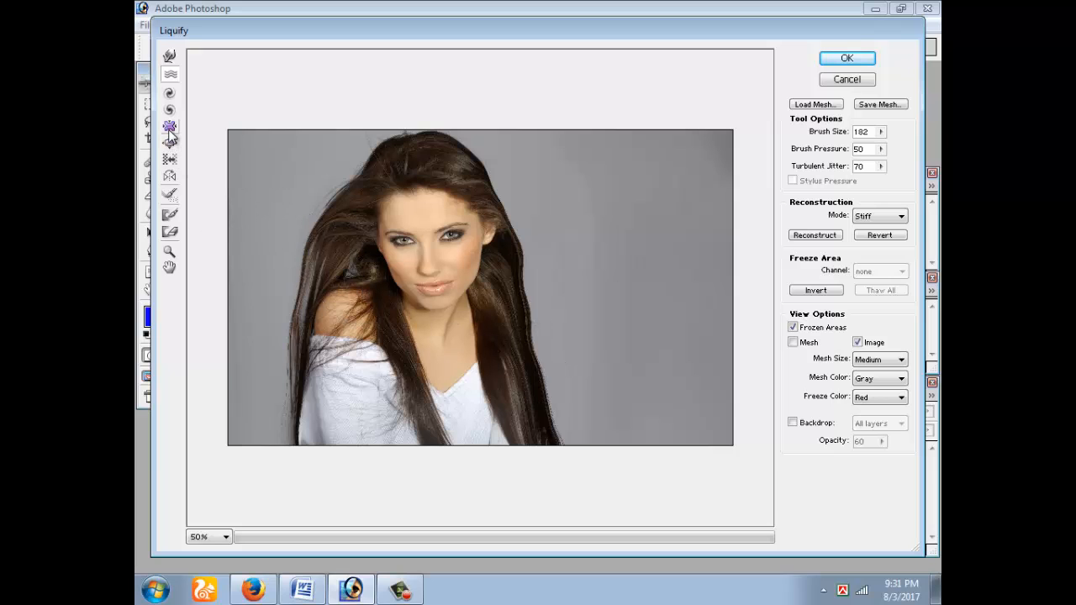
Try the Twirl Clockwise tool on the face, undo the last twirl, and twirl both eyes counterclockwise.
left_click(169, 93)
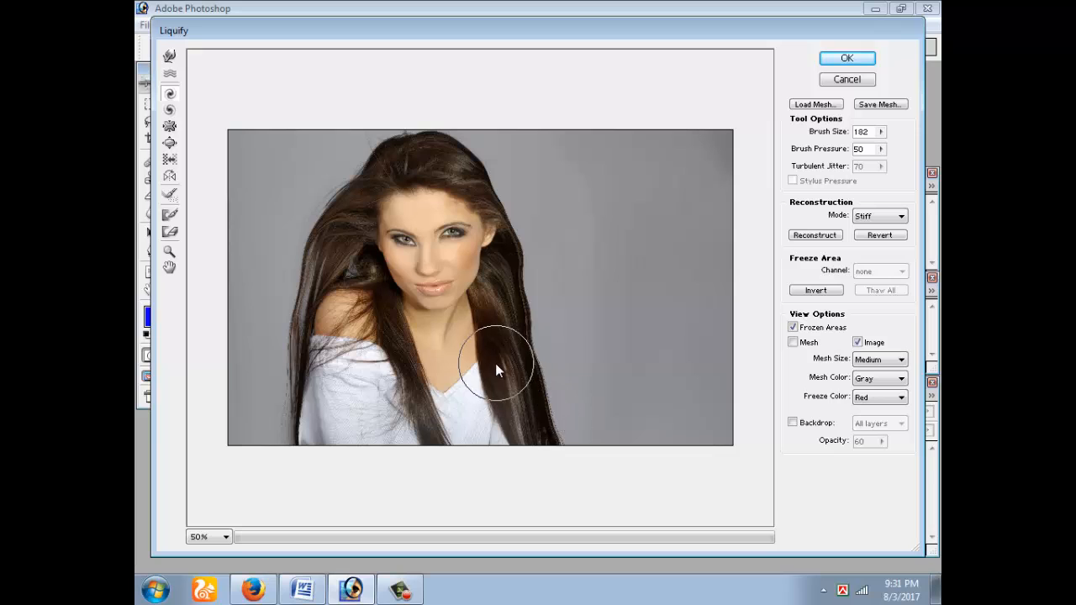
key("ctrl+alt+z")
left_click(169, 110)
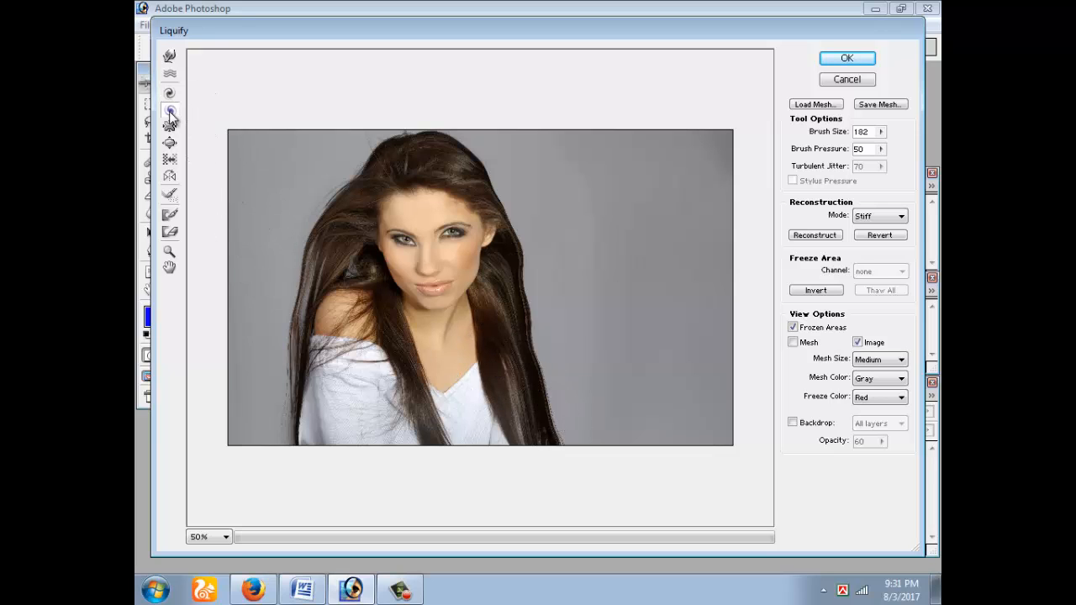
left_click(402, 247)
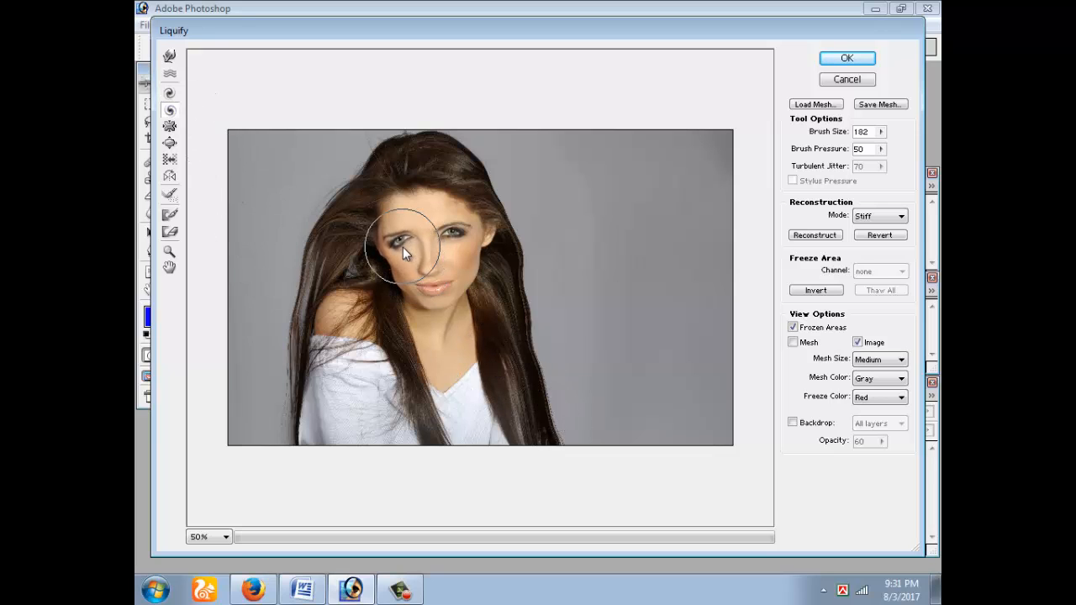
left_click(469, 238)
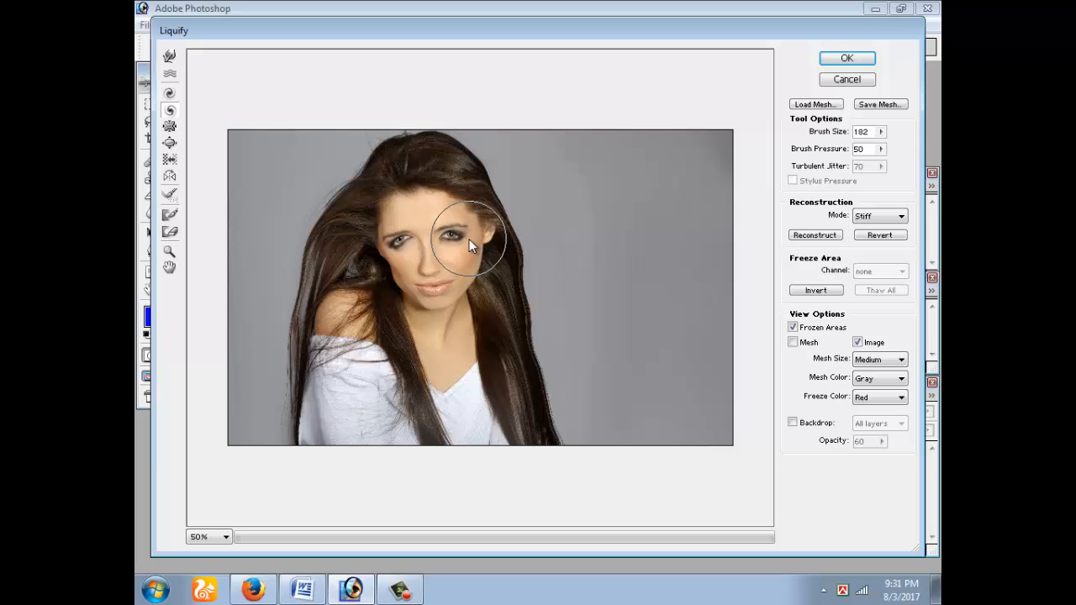
Shrink the woman's mouth with the Pucker tool at brush size 182.
left_click(169, 126)
left_click(437, 286)
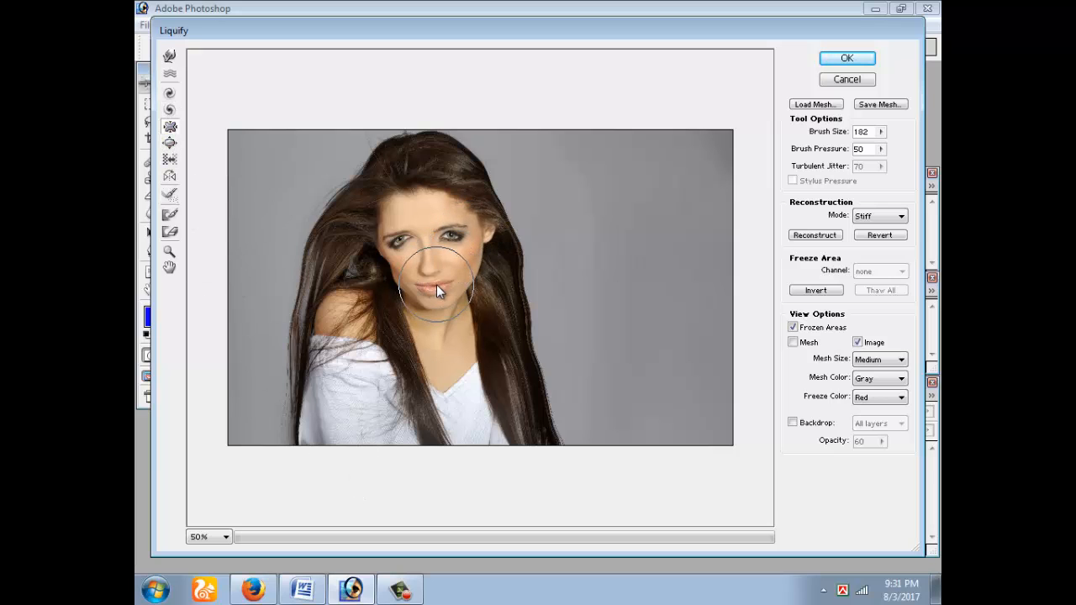
left_click(436, 285)
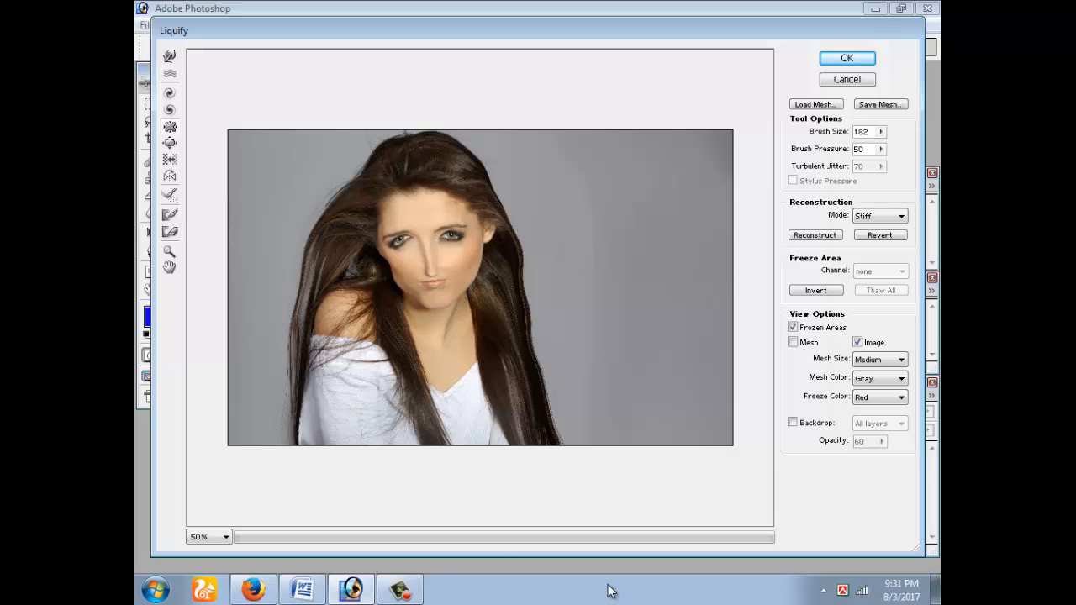
Enlarge both of the woman's eyes with the Bloat tool at brush size 182.
left_click(169, 143)
left_click(454, 237)
left_click(455, 236)
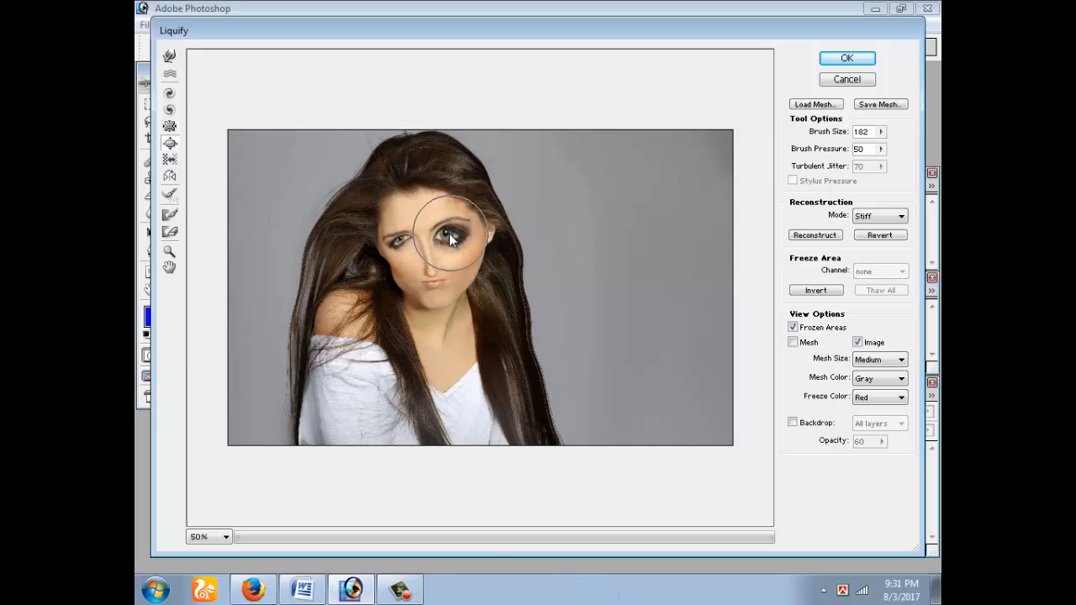
left_click(393, 237)
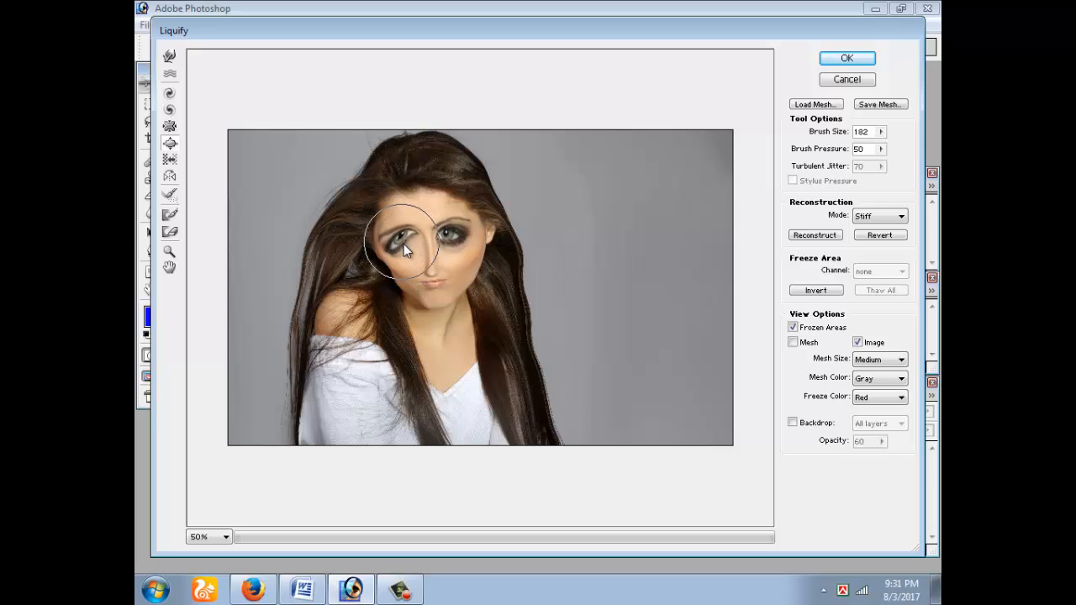
Try the Reflection tool across the lower face, and undo all the trial distortions of the eyes and mouth.
left_click(169, 159)
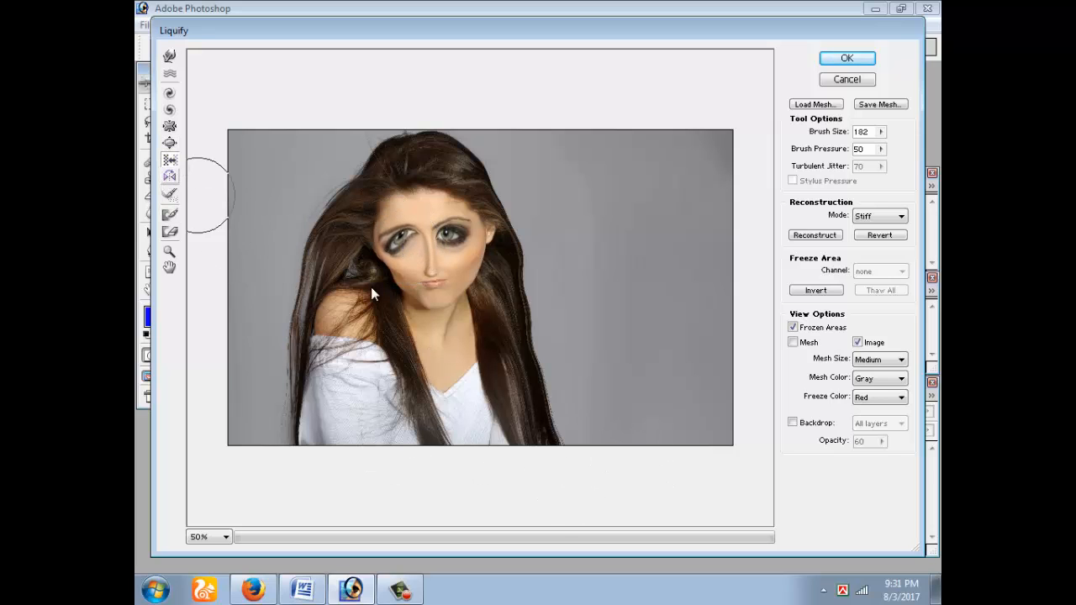
left_click_drag(468, 289, 430, 263)
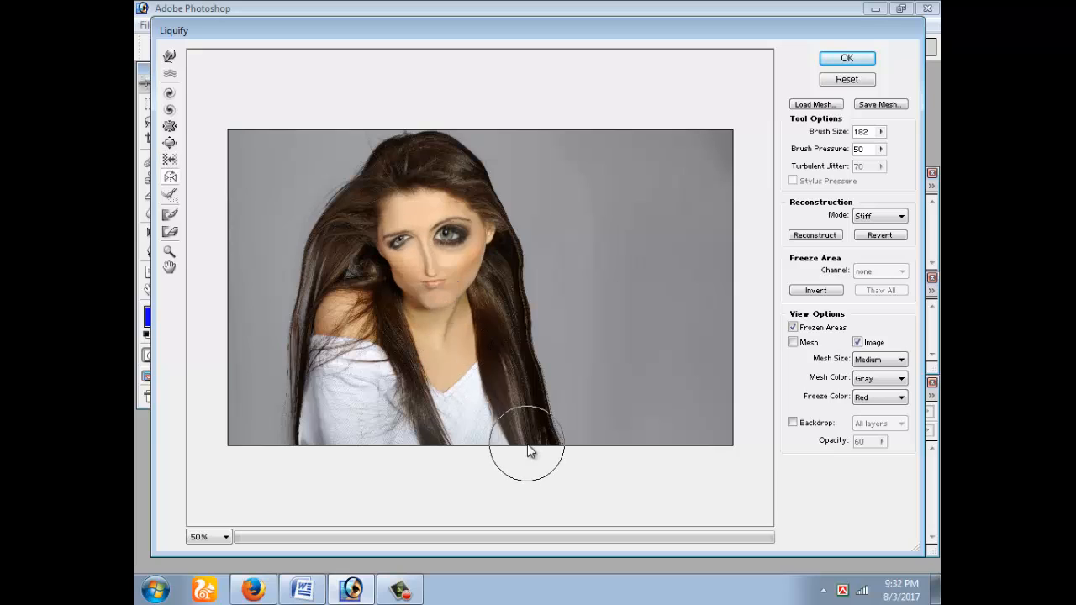
key("ctrl+alt+z")
key("ctrl+alt+z")
key("ctrl+alt+z")
key("ctrl+alt+z")
key("ctrl+alt+z")
key("ctrl+alt+z")
key("ctrl+alt+z")
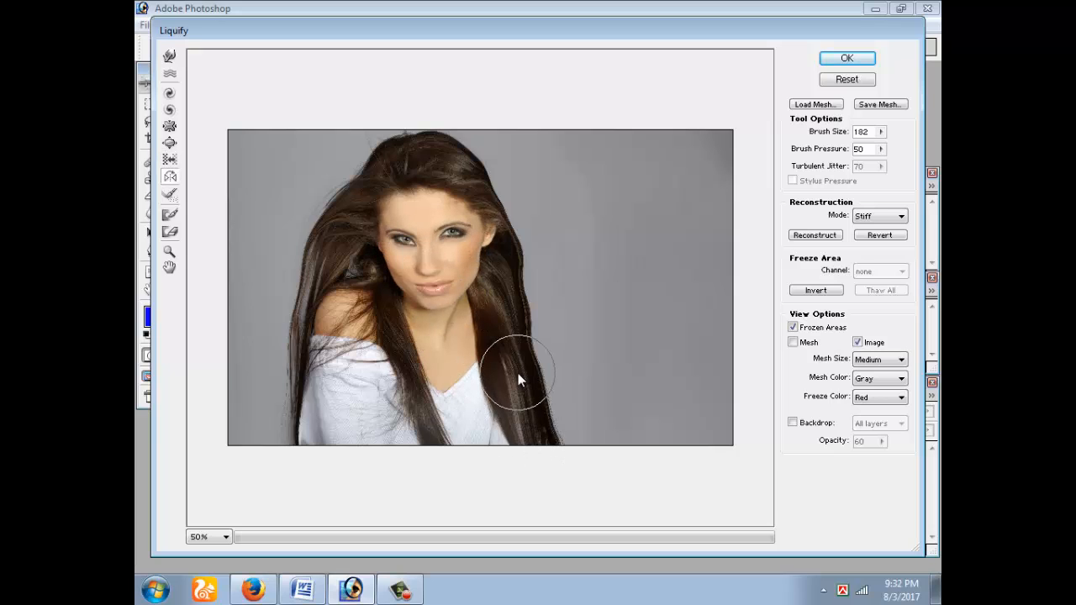
key("ctrl+alt+z")
key("ctrl+alt+z")
key("ctrl+alt+z")
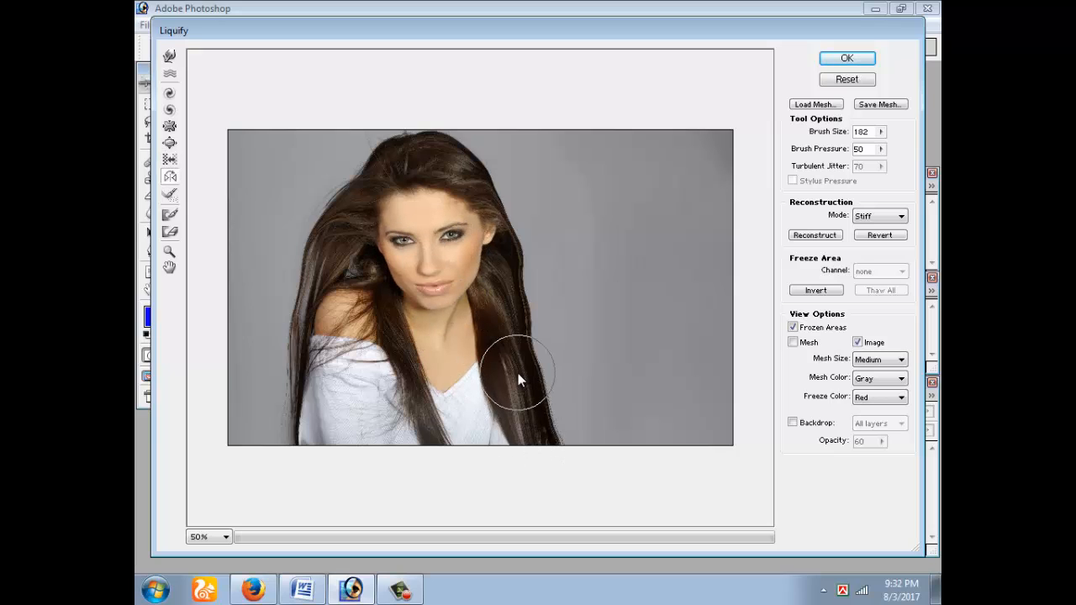